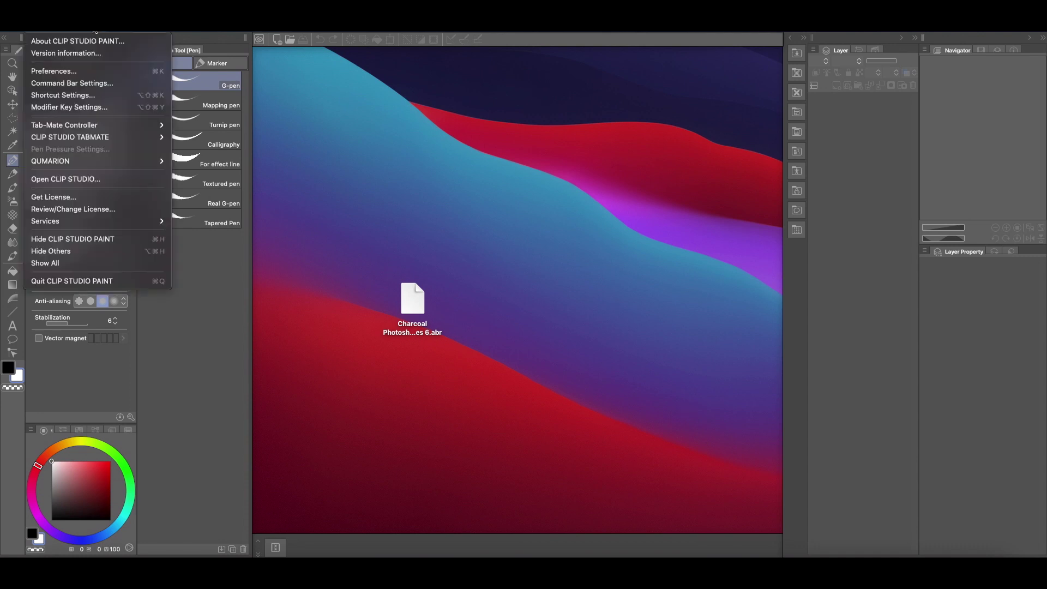
Check the installed Clip Studio Paint version information, then close it.
click(96, 33)
click(105, 50)
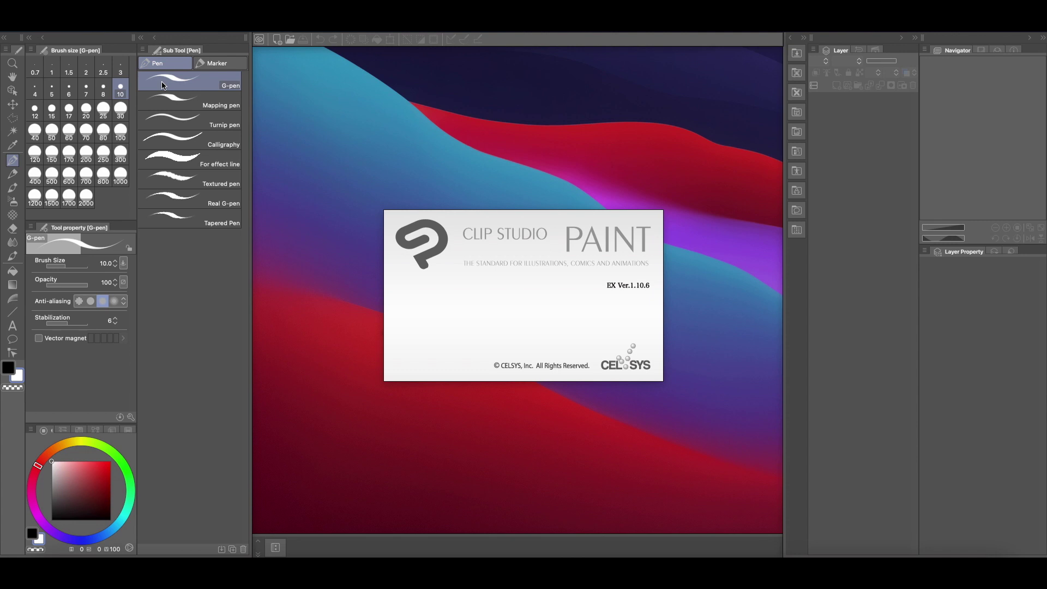
click(584, 229)
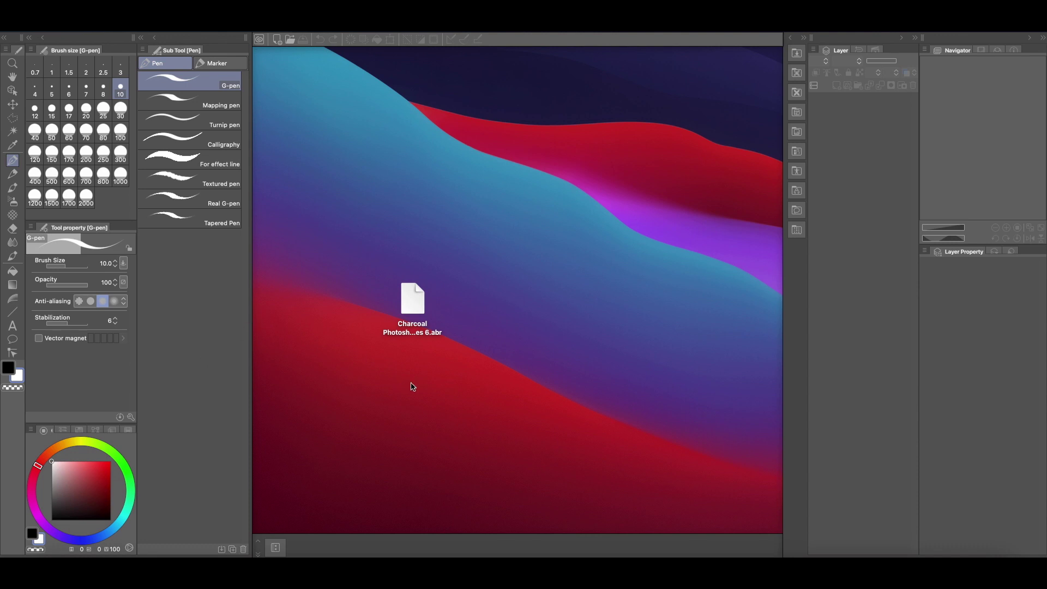
Import the Charcoal Photoshop Brushes 6 .abr file into the Pencil sub tools and widen the brush list.
drag(417, 303, 419, 299)
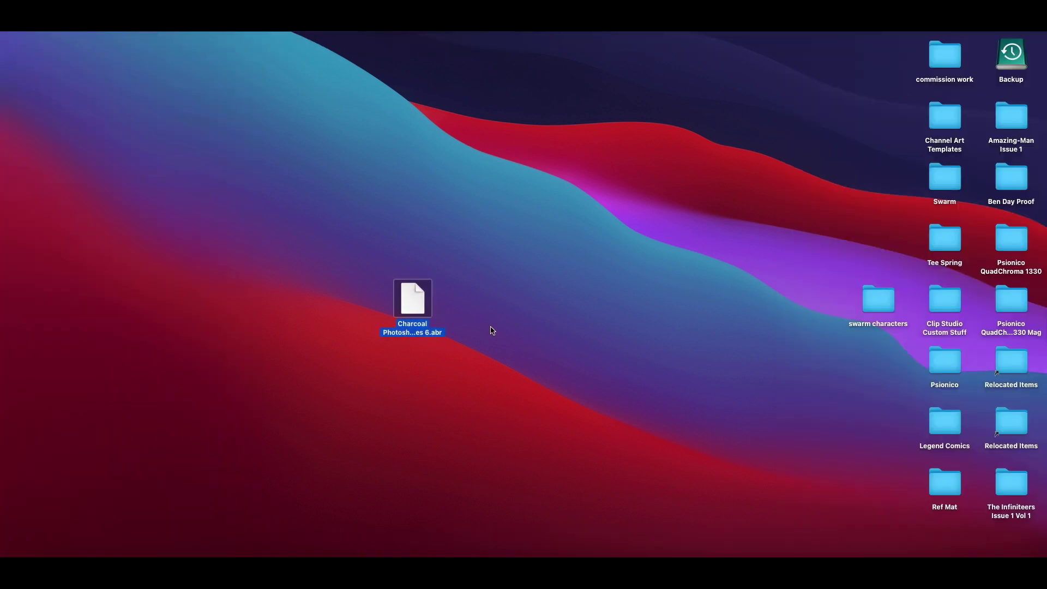
click(689, 552)
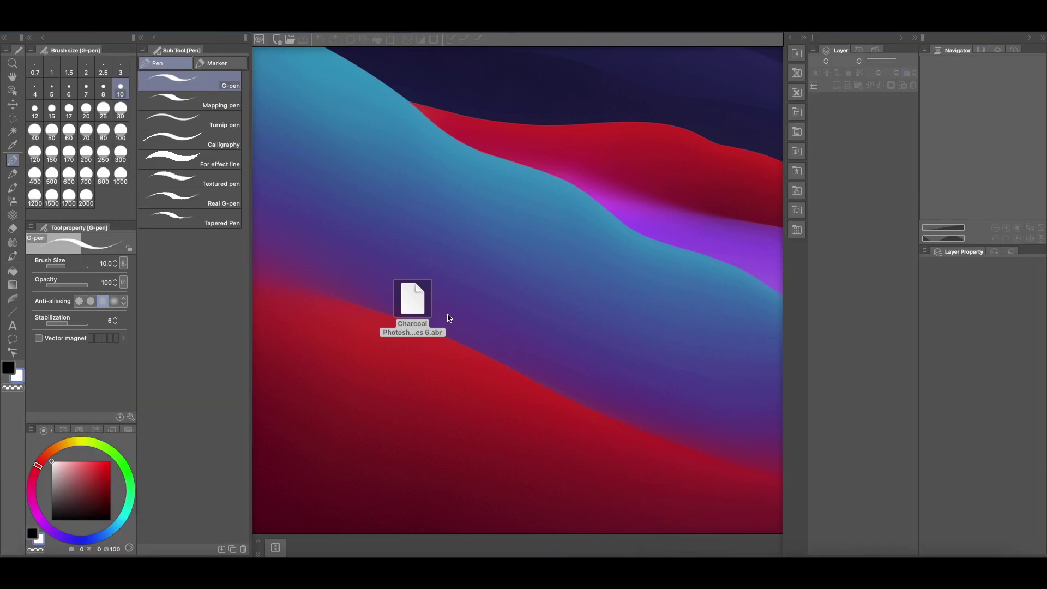
click(15, 175)
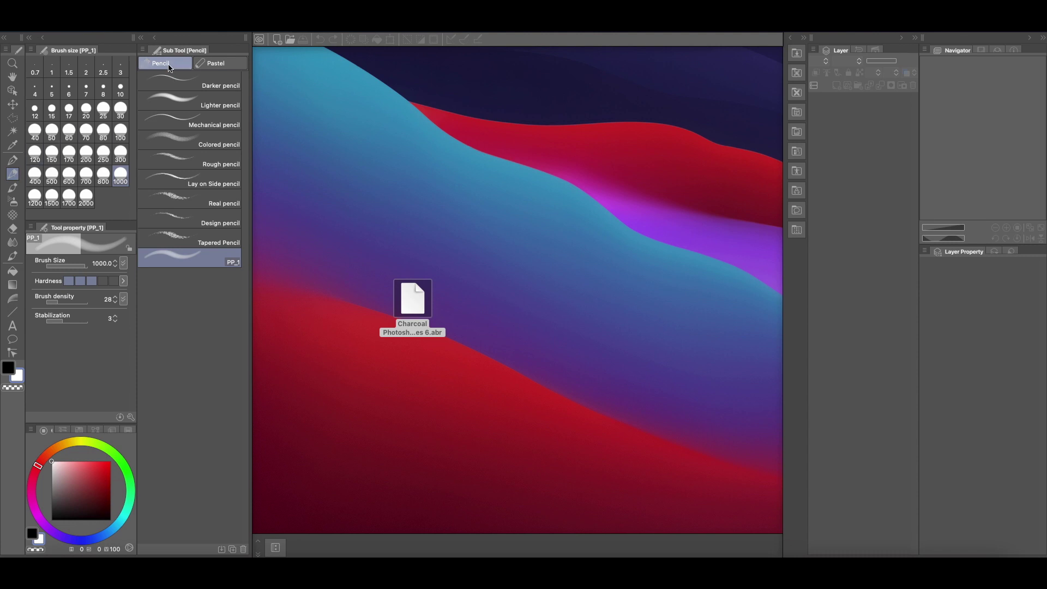
click(234, 63)
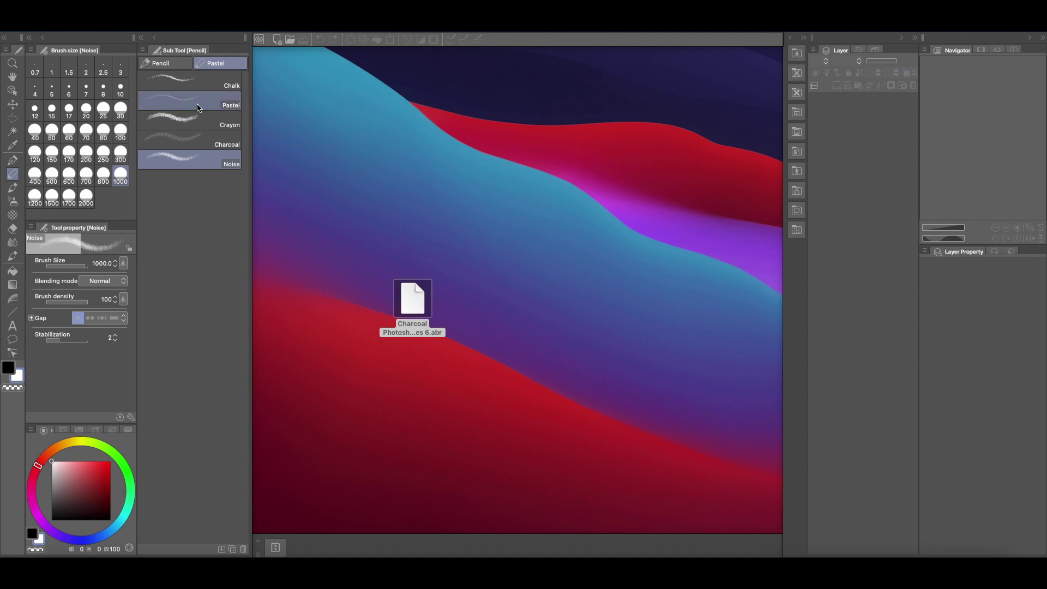
click(174, 68)
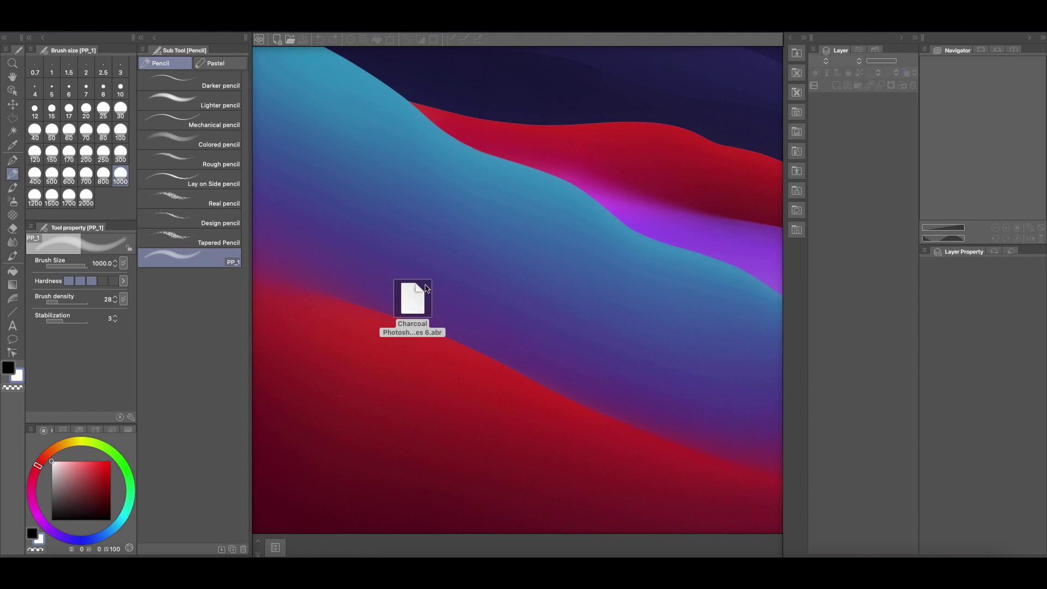
drag(414, 299, 217, 342)
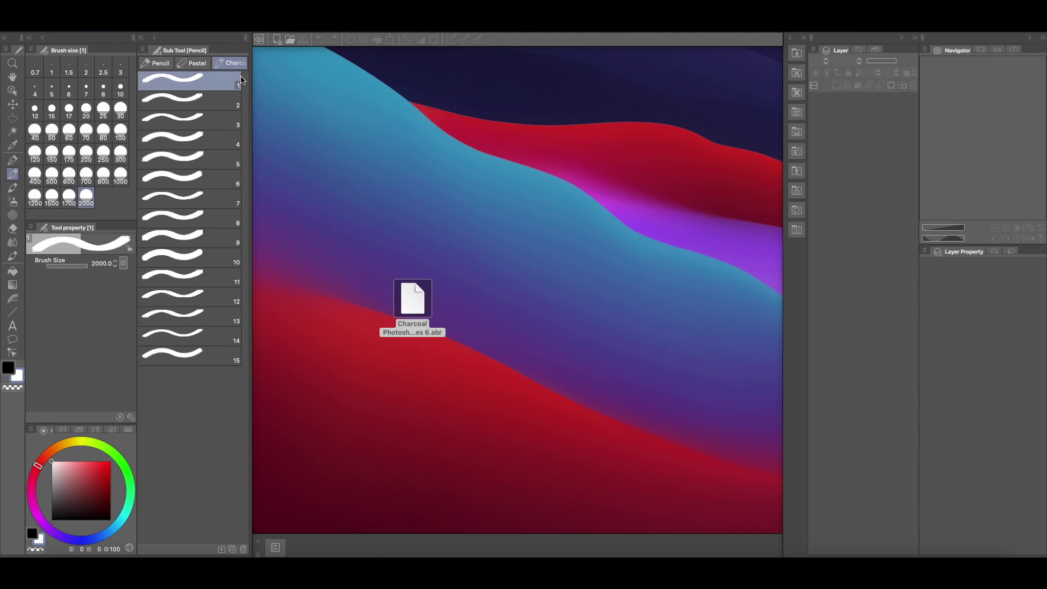
mouse_move(251, 94)
mouse_down()
mouse_move(304, 94)
mouse_move(294, 94)
mouse_up()
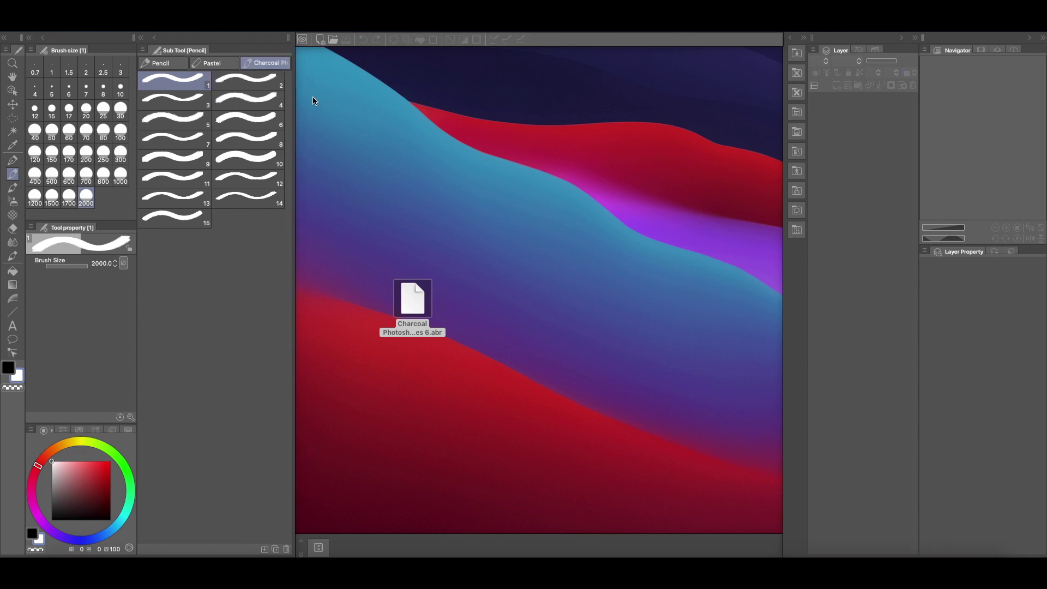
right_click(274, 70)
click(327, 68)
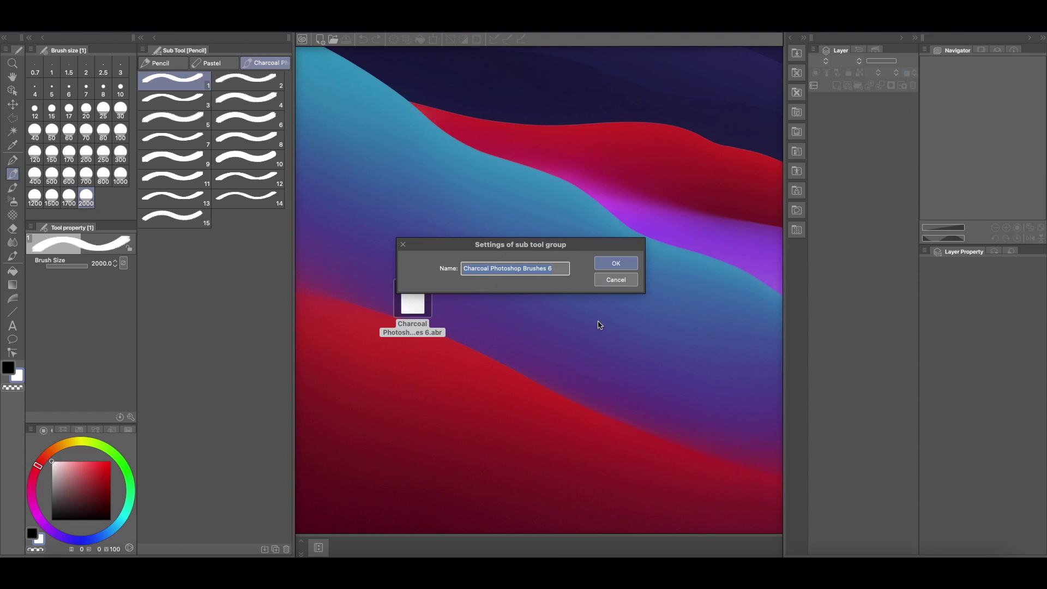
click(619, 277)
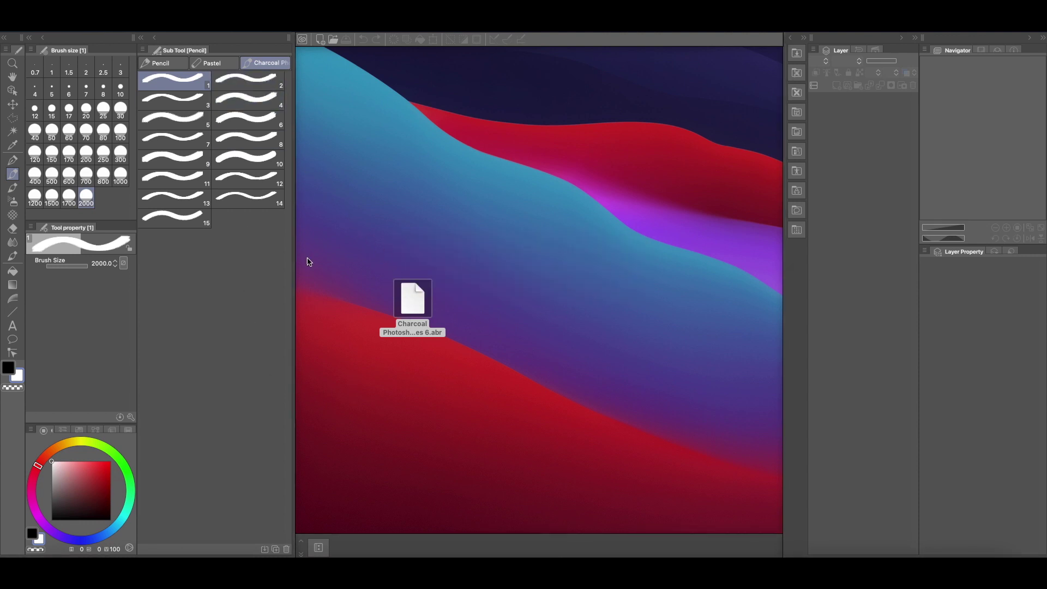
click(131, 417)
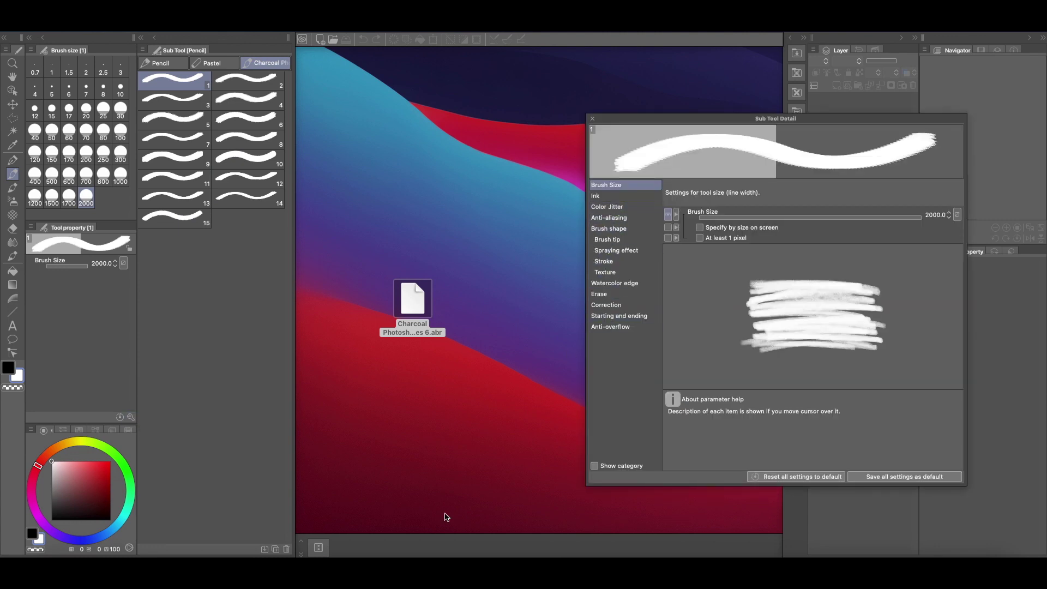
Close Sub Tool Detail, narrow the charcoal brush list to one column, and launch Clip Studio.
click(593, 119)
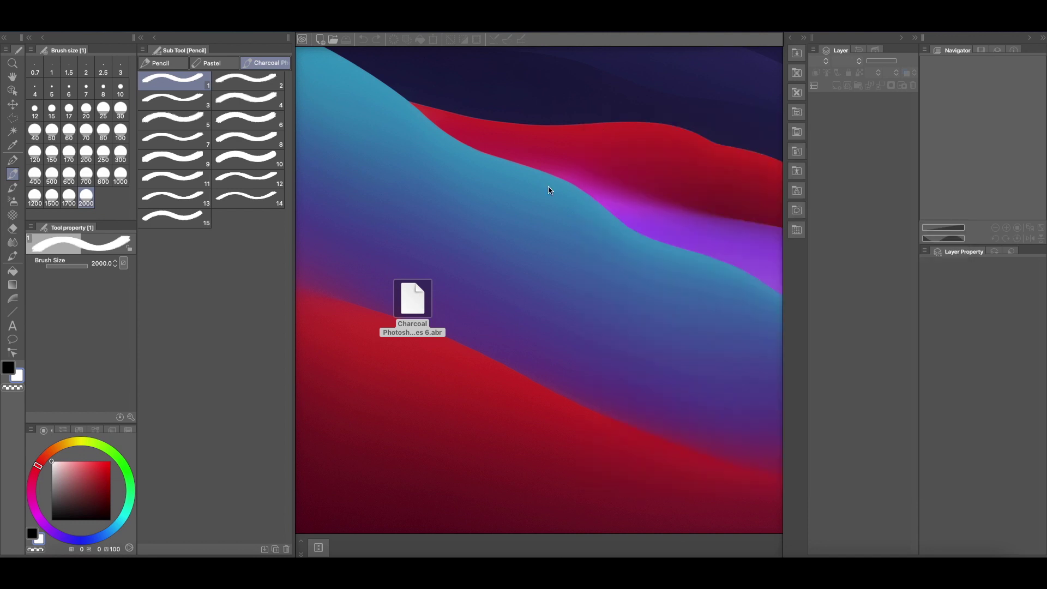
drag(294, 223, 253, 230)
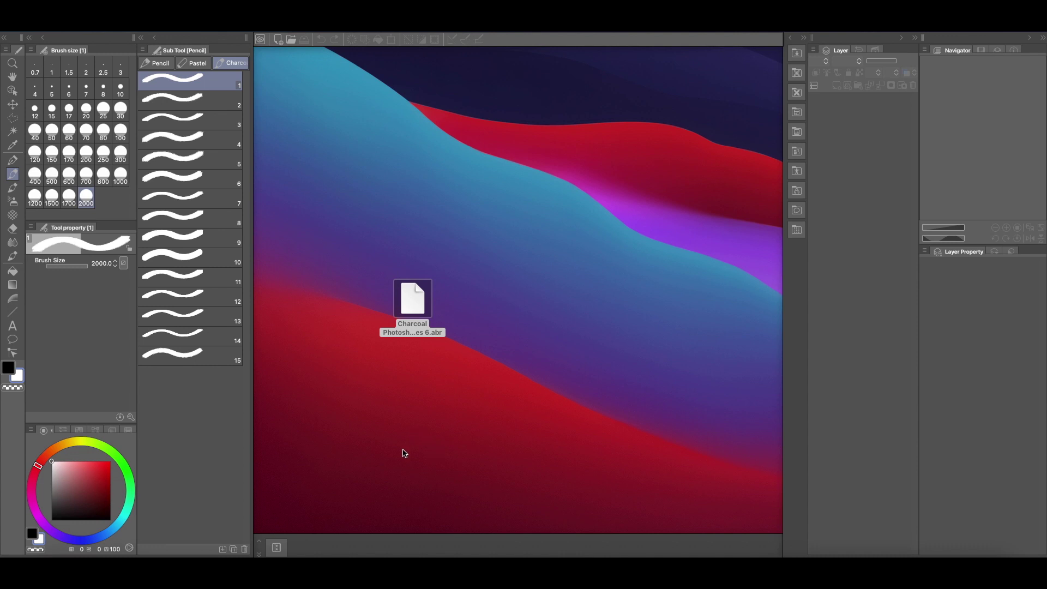
click(260, 39)
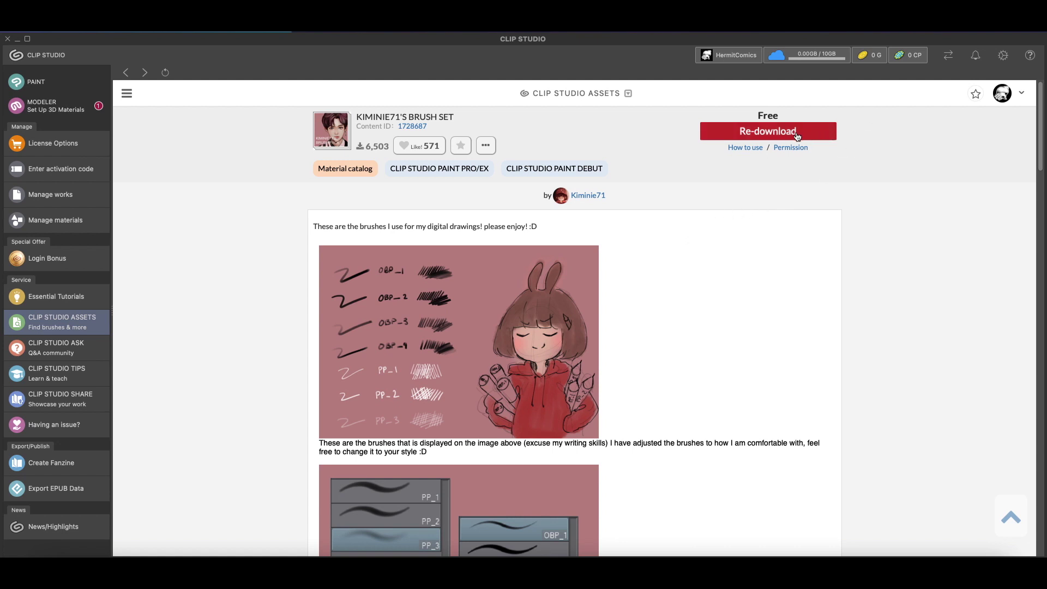
Sync the downloaded materials in Clip Studio and return to Clip Studio Paint.
click(949, 56)
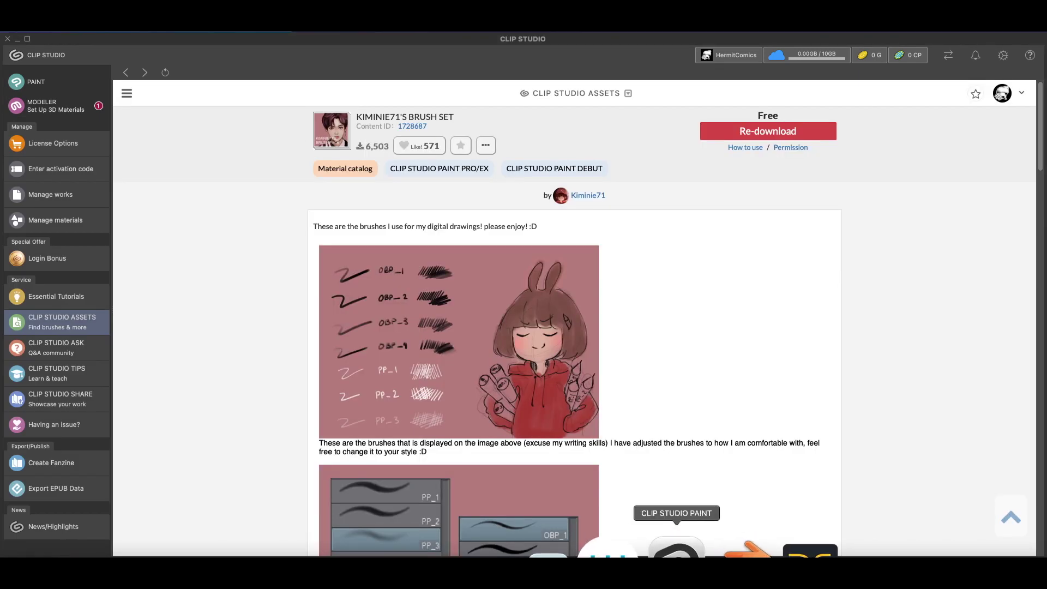
click(691, 551)
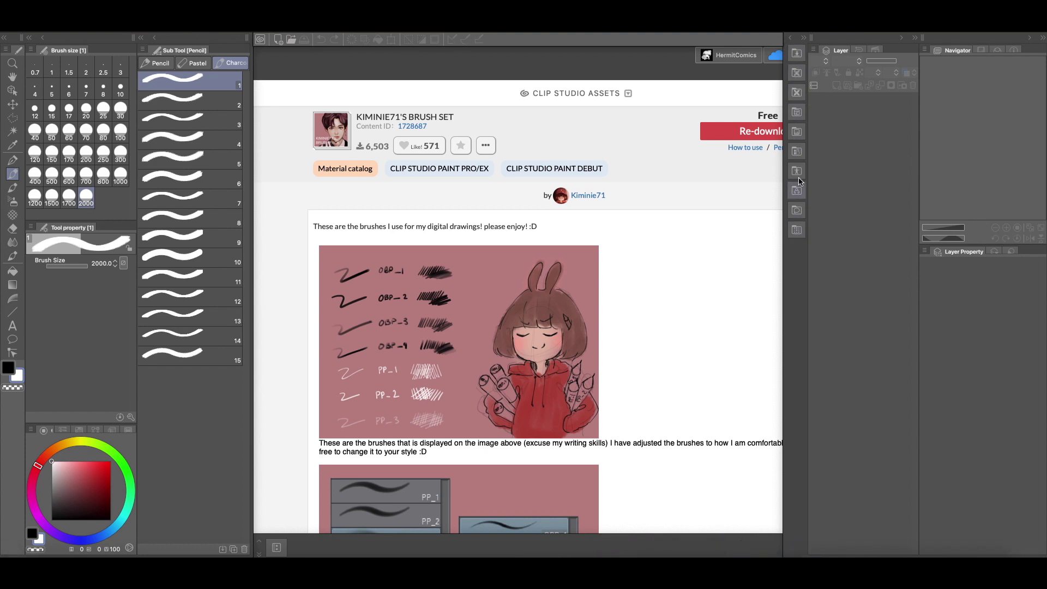
Show the Download > KIMINIE71'S BRUSH SET folder in the Material library, listing its PP and OBP brushes.
click(797, 54)
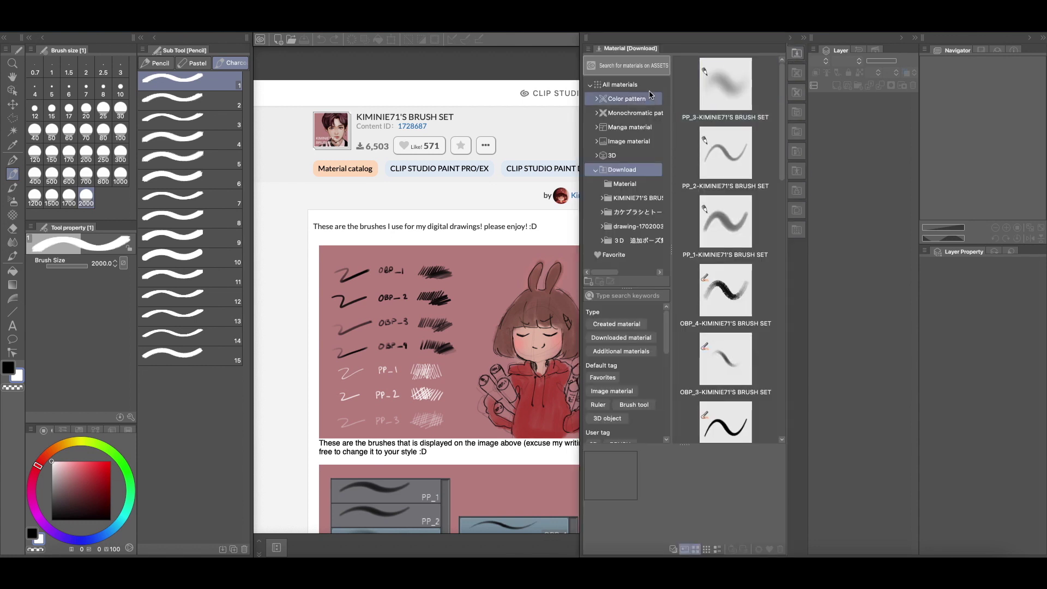
double_click(630, 170)
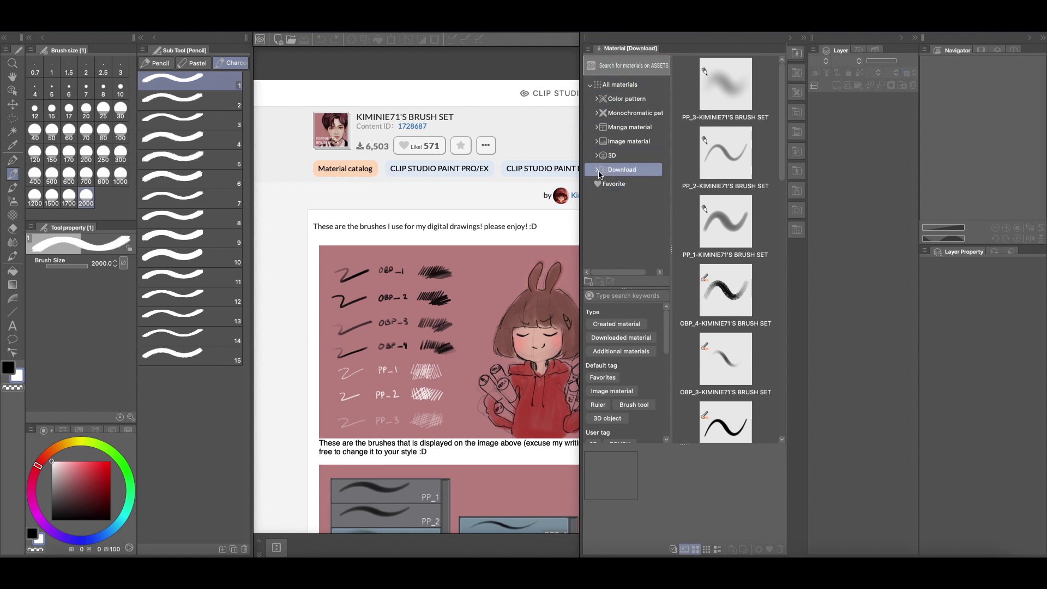
double_click(628, 171)
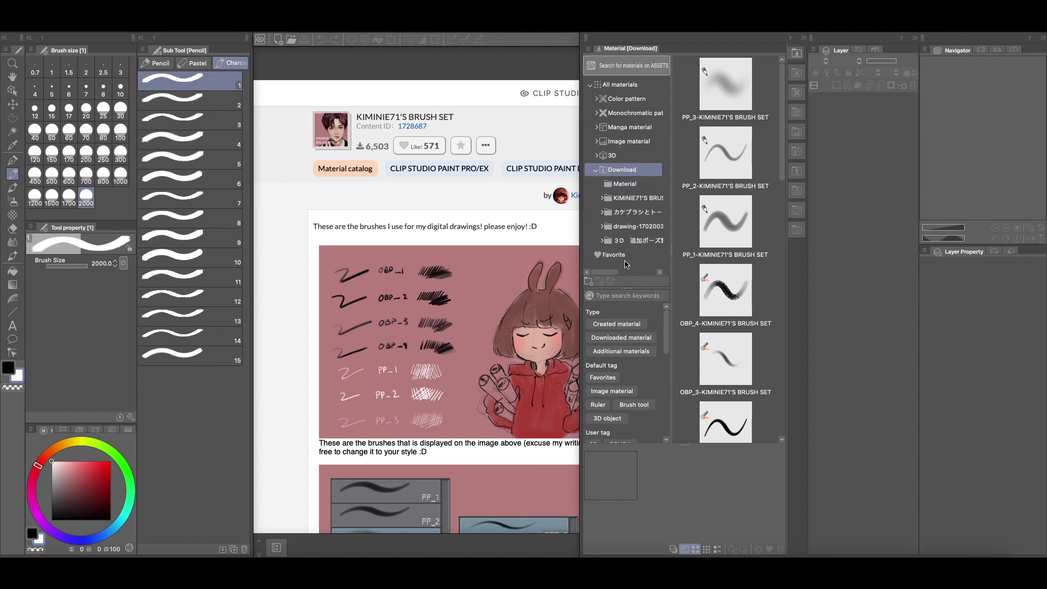
click(626, 200)
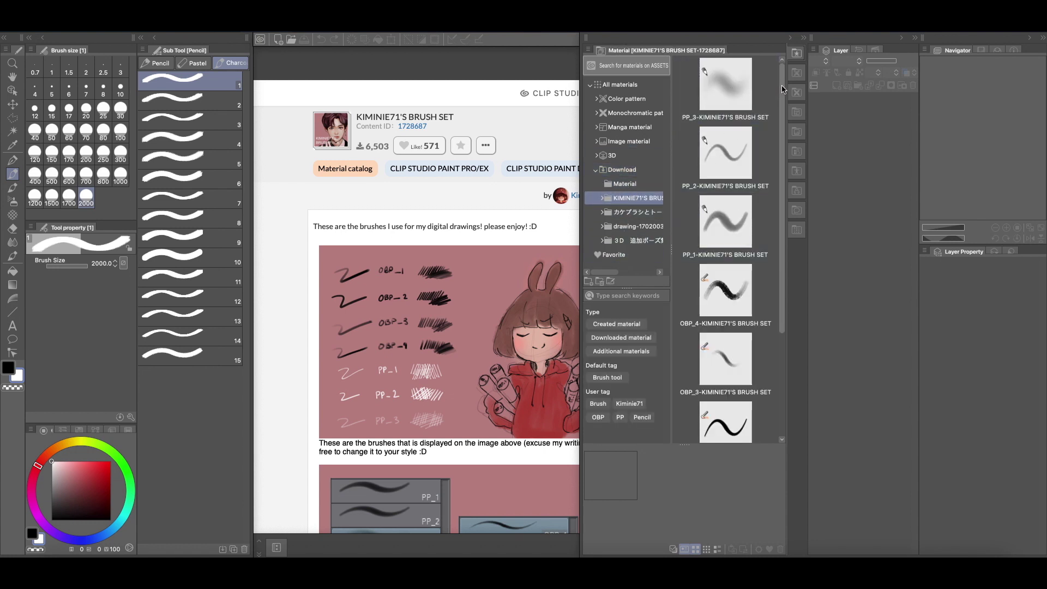
drag(783, 90, 775, 229)
scroll(780, 190, up, 3)
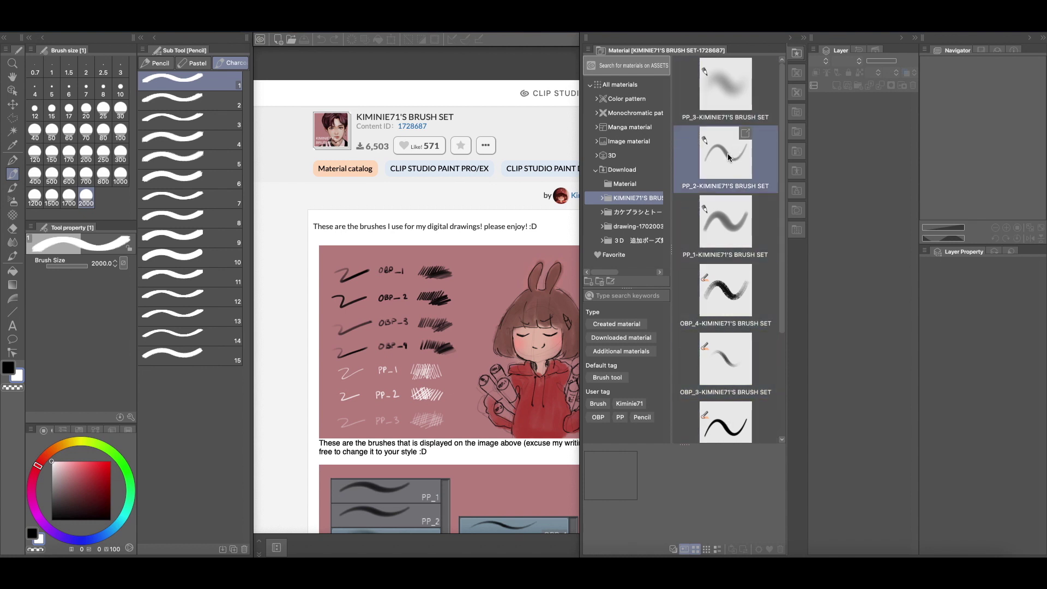
Add the OBP_4 brush material to the Brush tool's India ink group and close the Material panel.
click(194, 63)
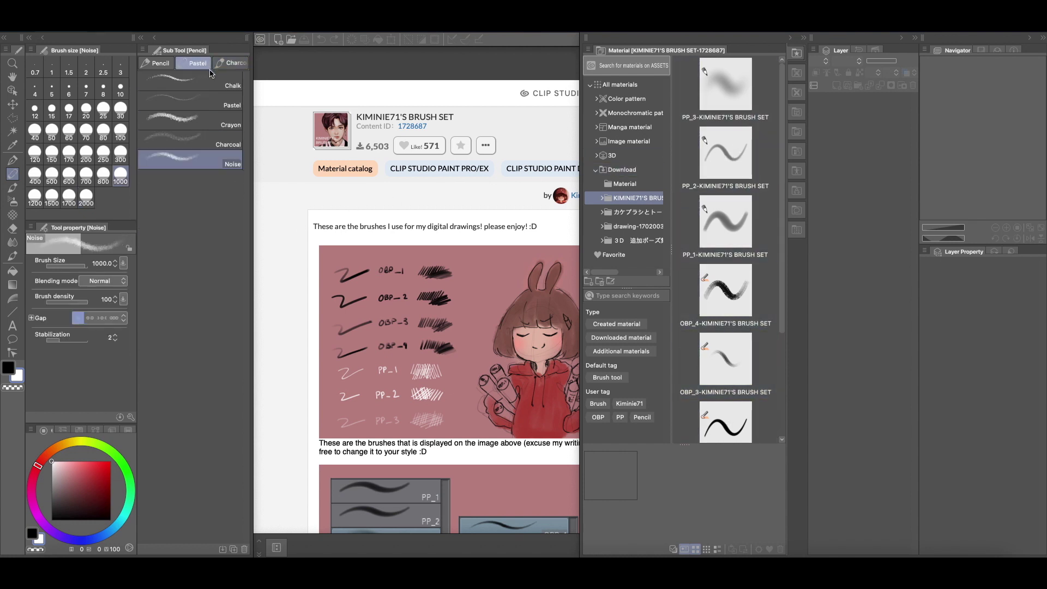
click(166, 66)
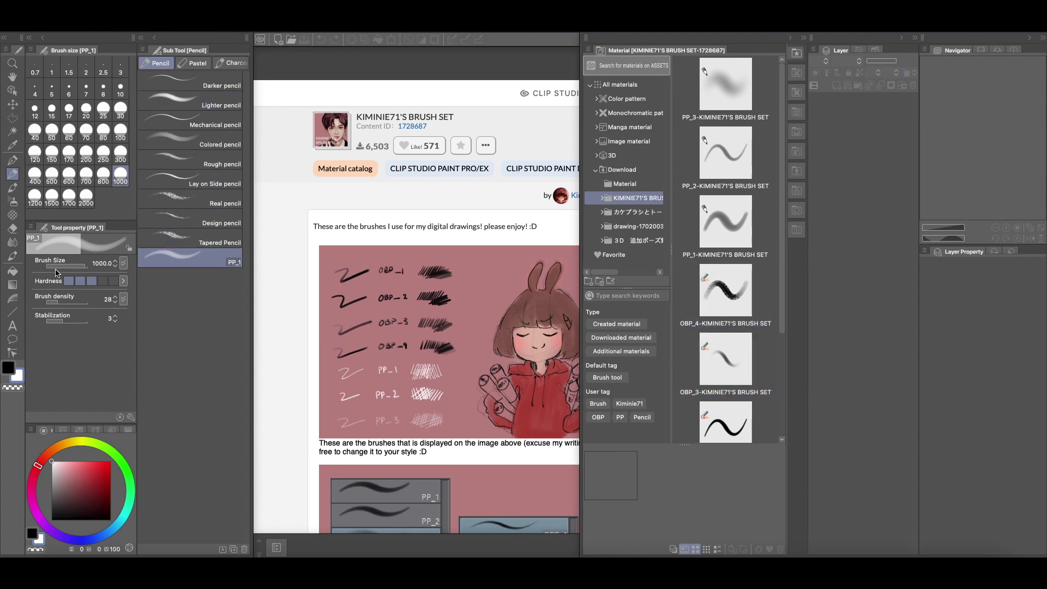
click(12, 187)
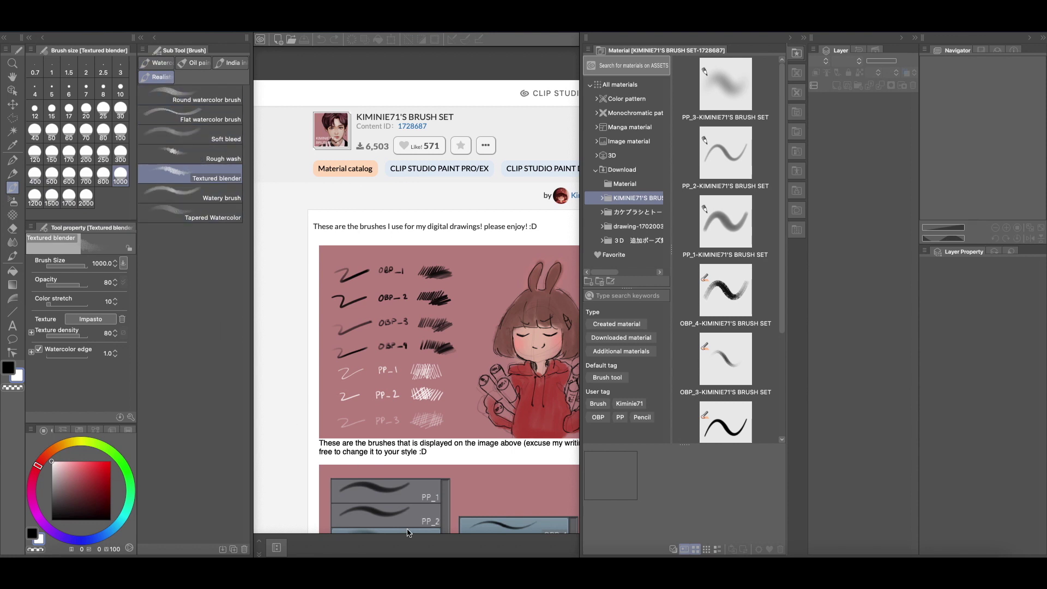
click(729, 299)
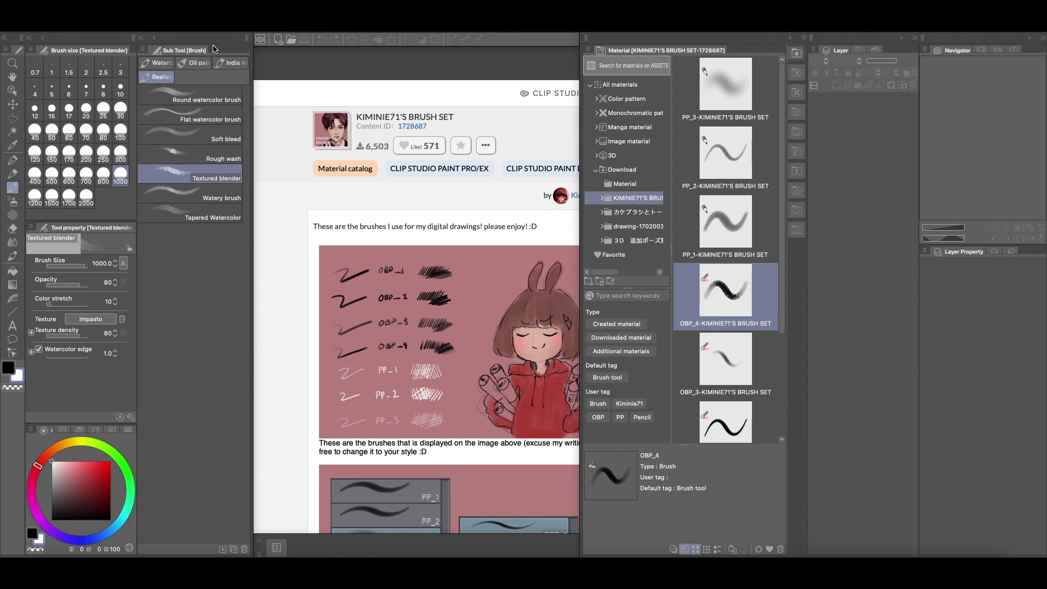
click(230, 63)
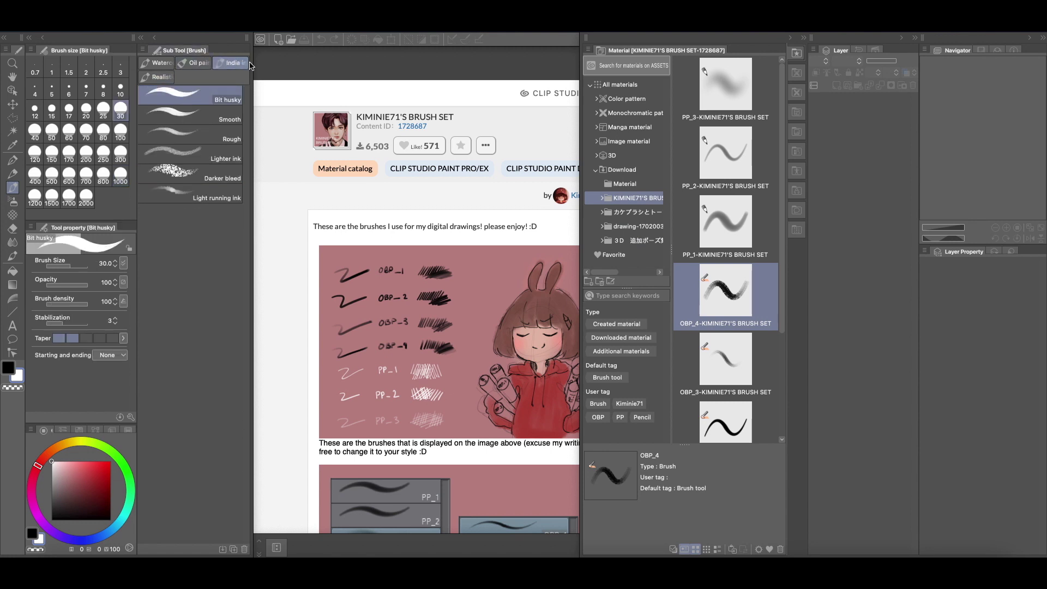
mouse_move(725, 290)
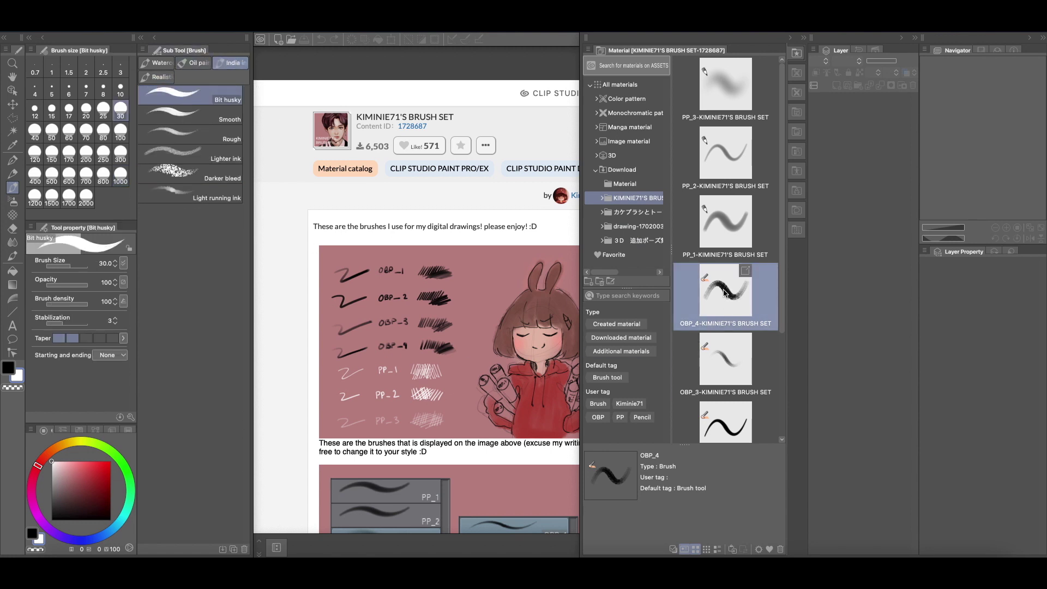
drag(725, 293, 192, 283)
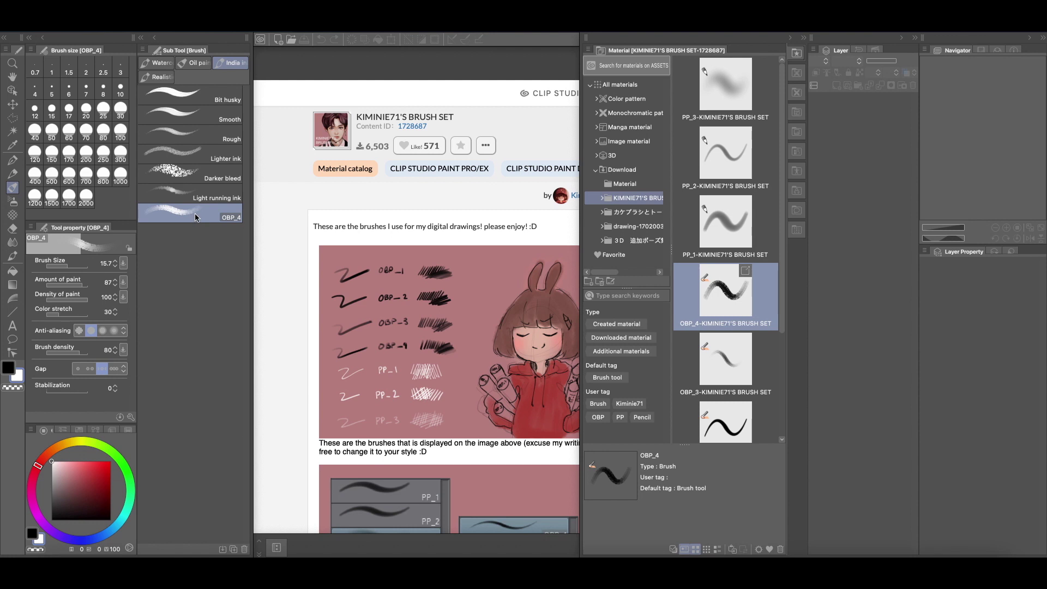
click(796, 53)
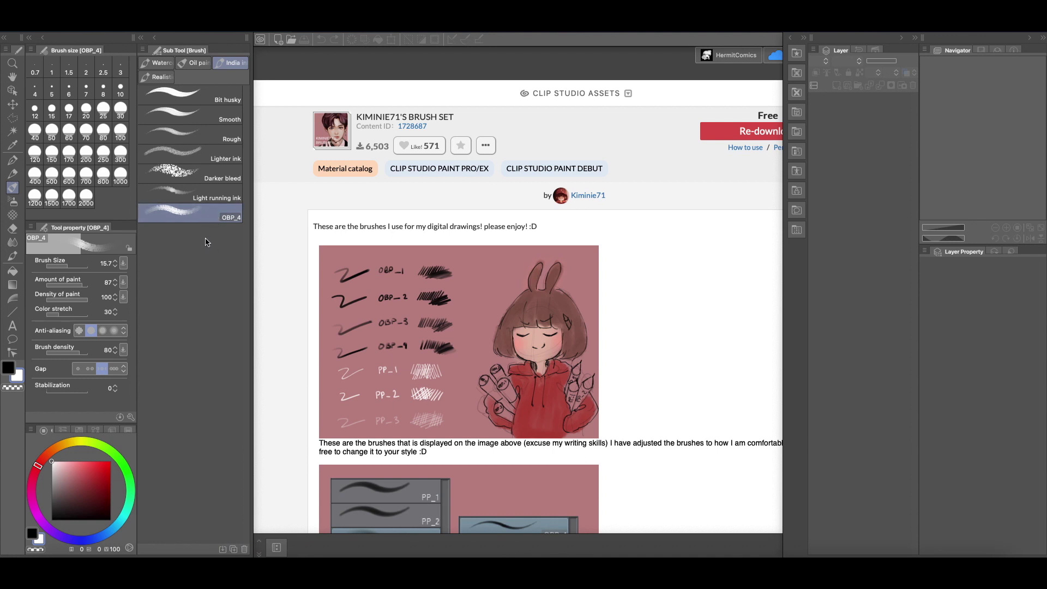
click(144, 51)
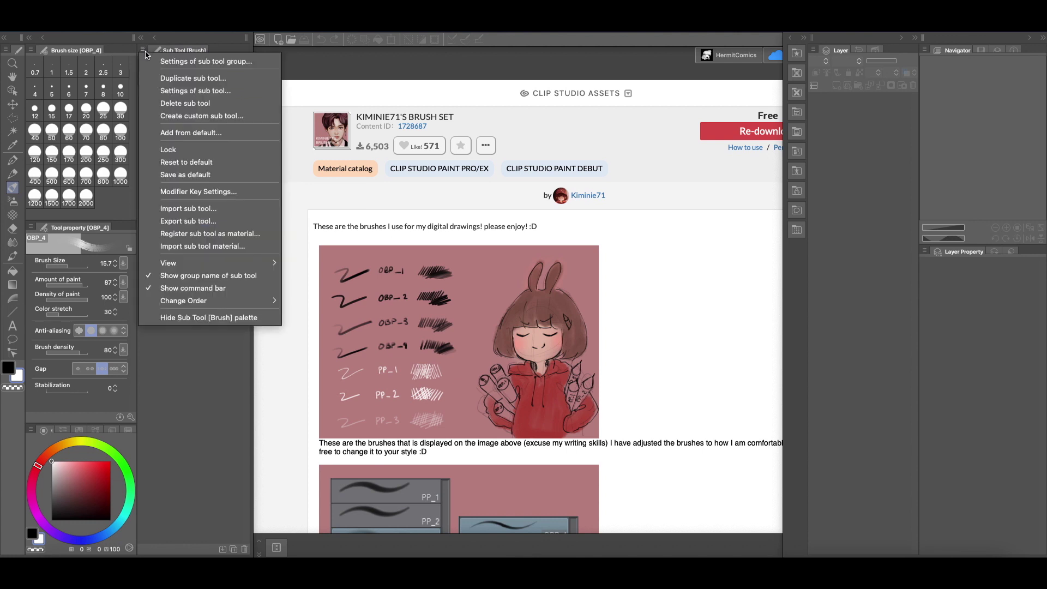
click(231, 63)
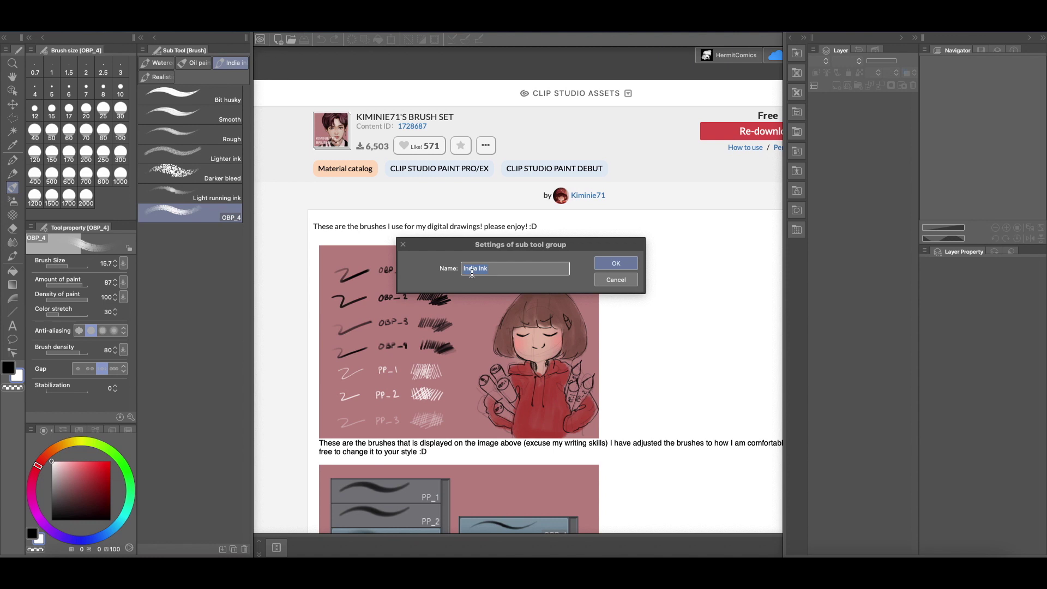
click(609, 281)
click(143, 51)
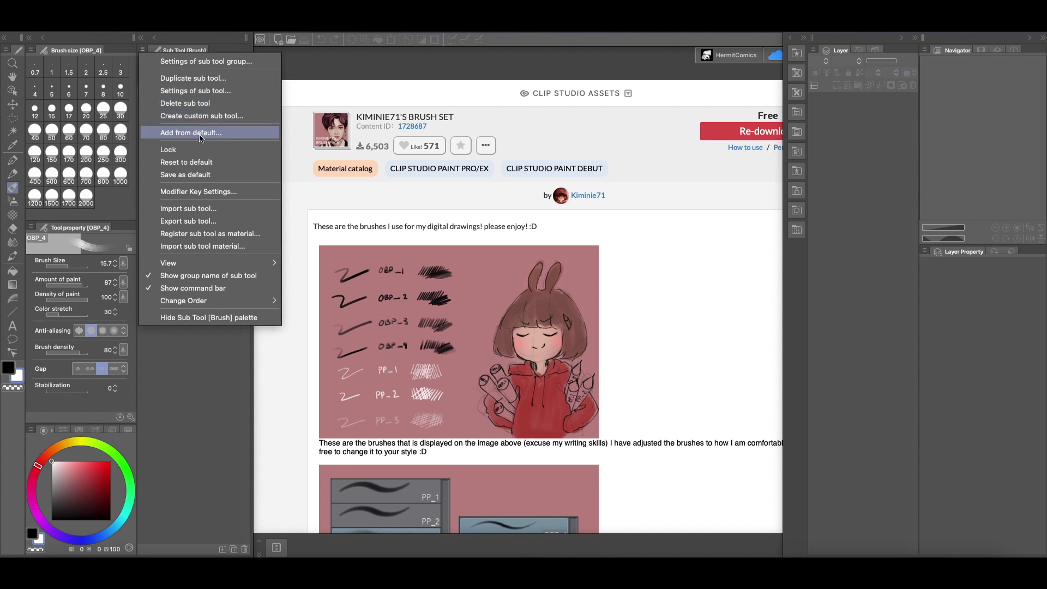
click(220, 91)
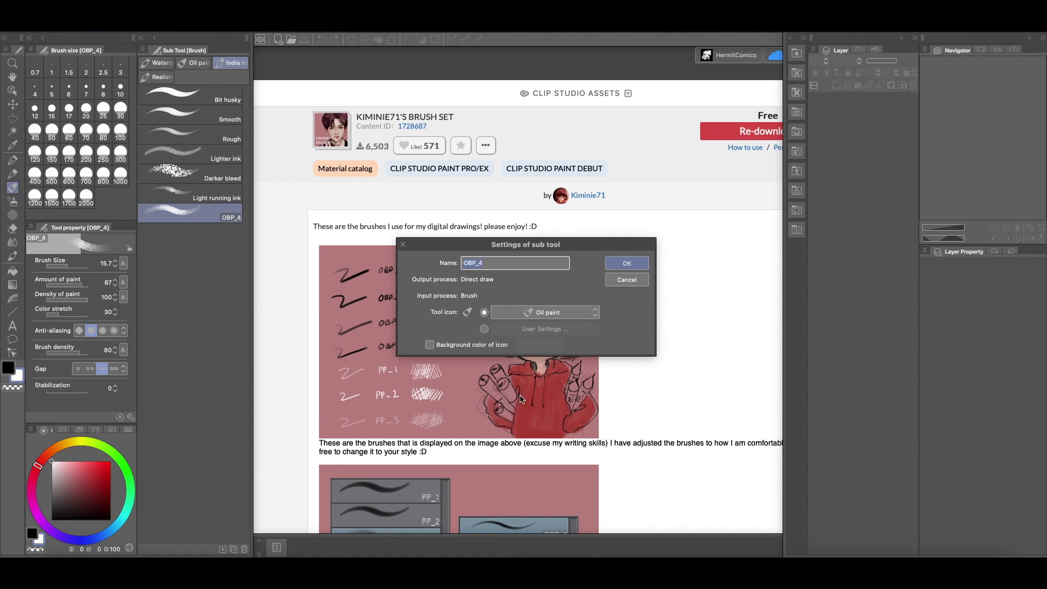
click(635, 280)
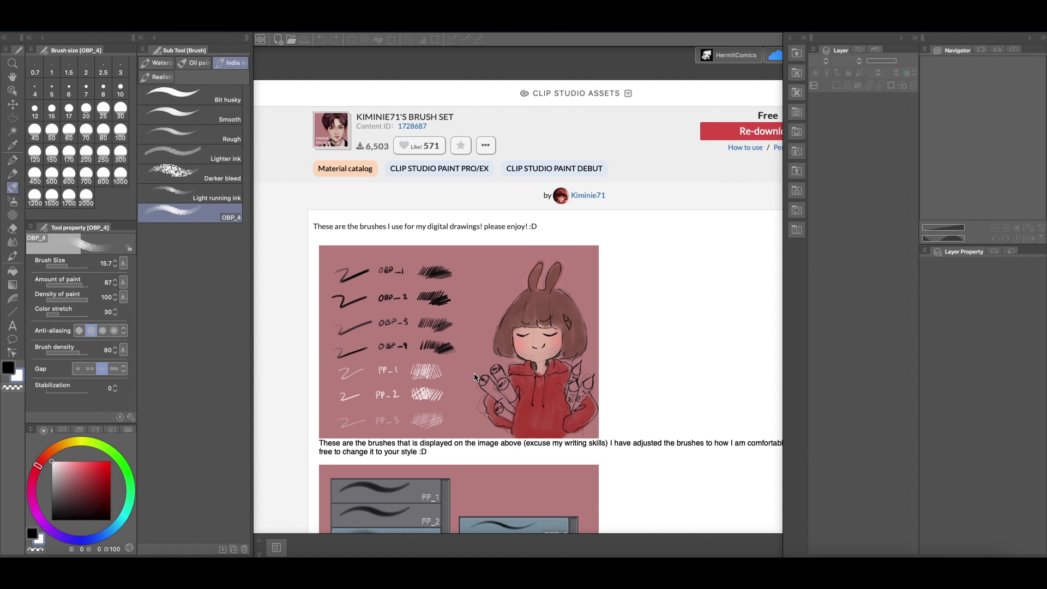
click(279, 41)
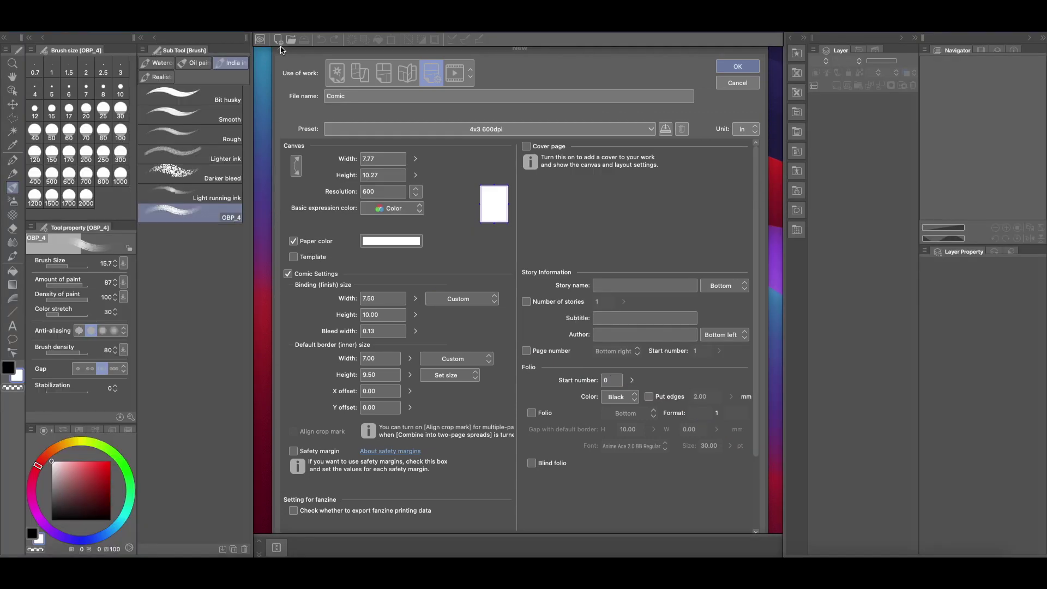
Create the Comic page at 7.77 x 10.27 in and 600 dpi from the 4x3 preset.
click(279, 48)
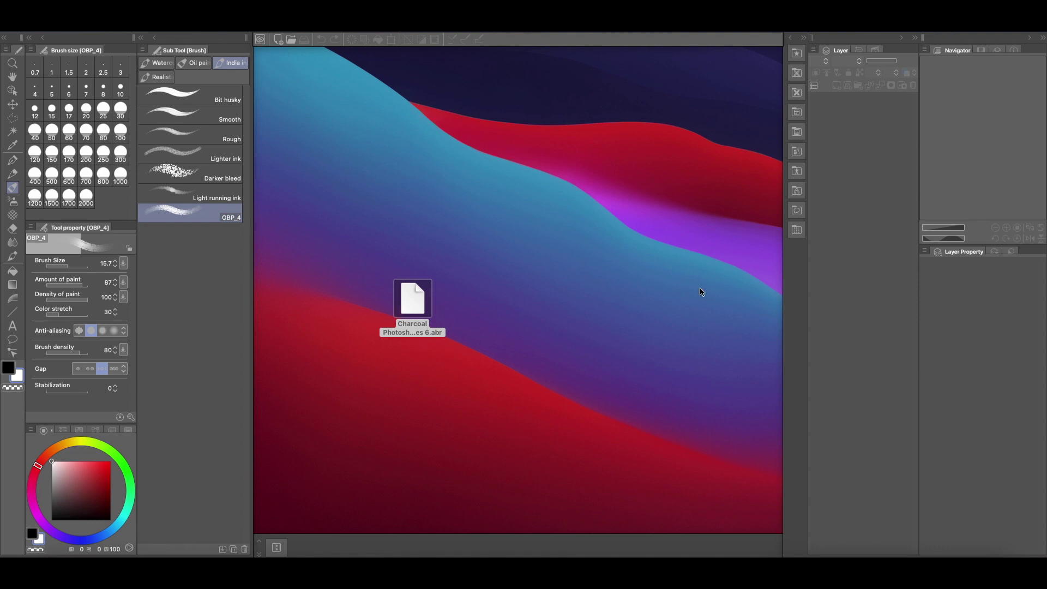
mouse_move(680, 553)
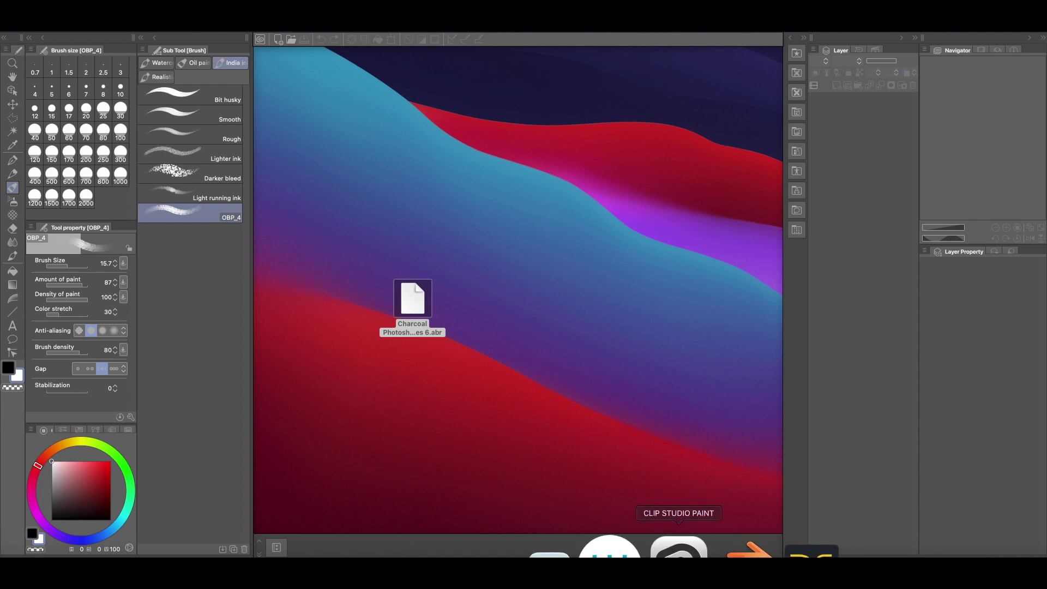
click(278, 40)
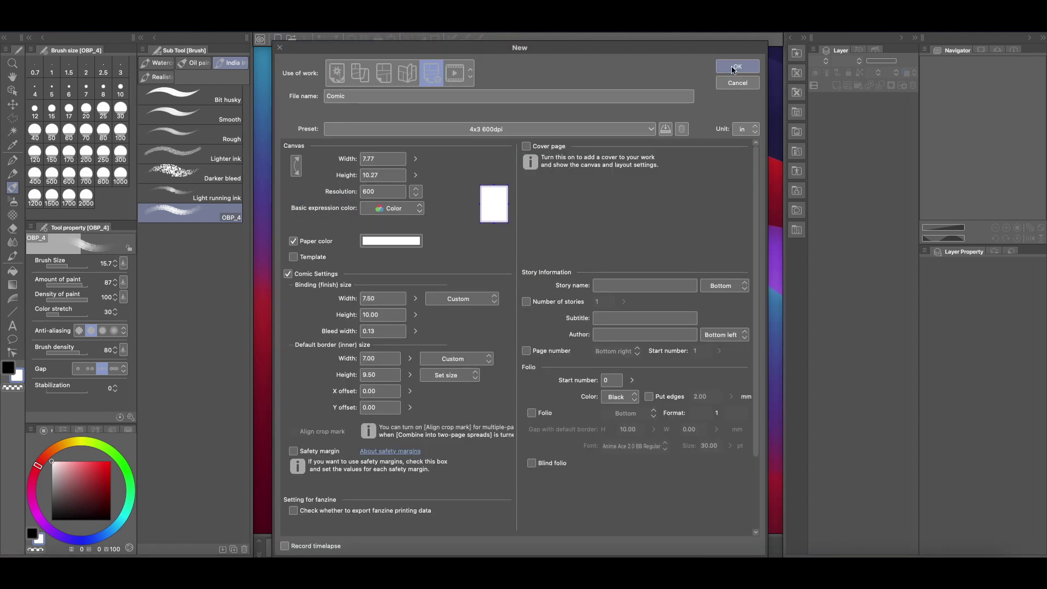
click(730, 68)
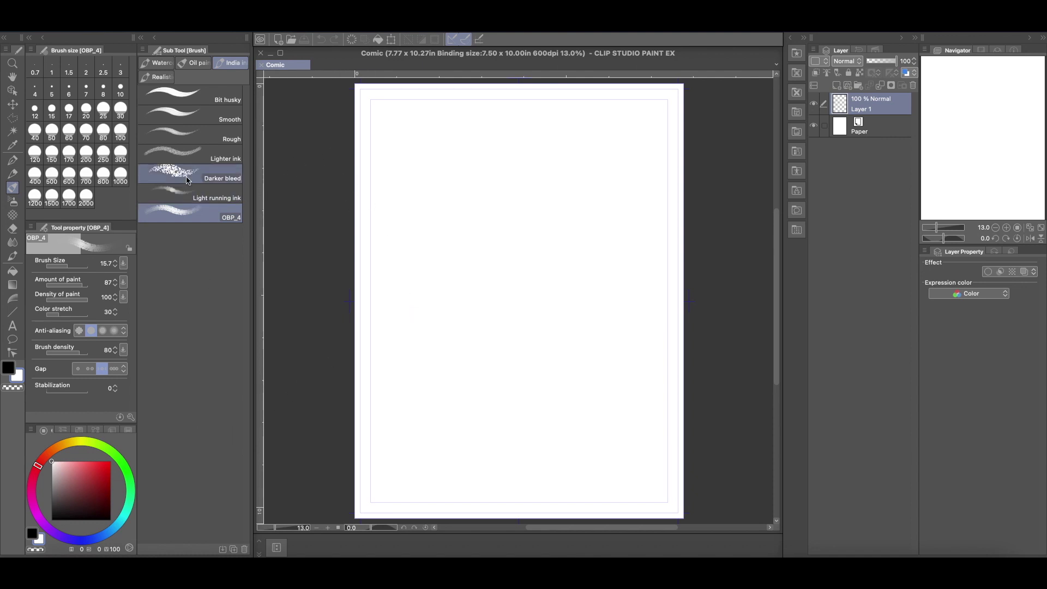
click(121, 131)
Set the OBP_4 brush to size 300 and paint black zigzag test strokes across the page.
click(120, 152)
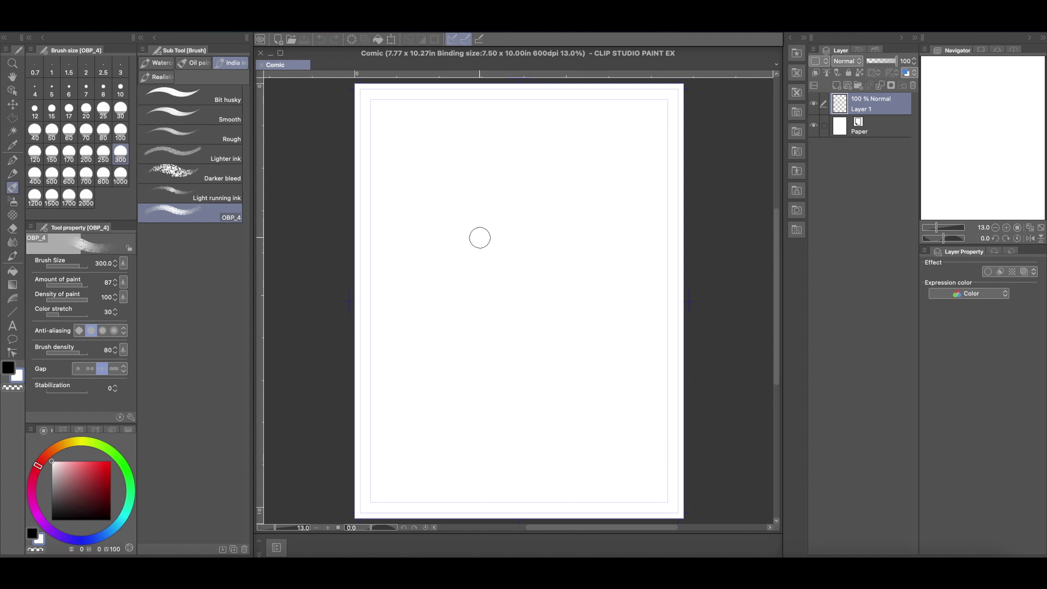
mouse_move(469, 155)
mouse_down()
mouse_move(450, 161)
mouse_move(420, 206)
mouse_move(454, 285)
mouse_move(577, 253)
mouse_move(563, 130)
mouse_up()
click(8, 367)
mouse_move(553, 357)
mouse_down()
mouse_move(480, 411)
mouse_move(403, 270)
mouse_up()
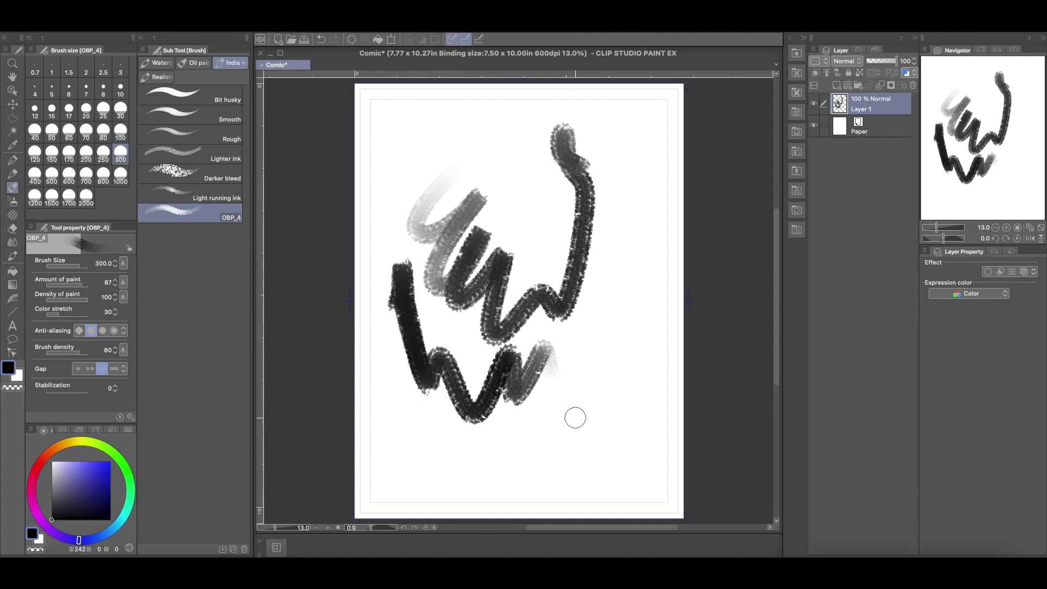
mouse_move(613, 285)
mouse_down()
mouse_move(613, 344)
mouse_move(522, 446)
mouse_up()
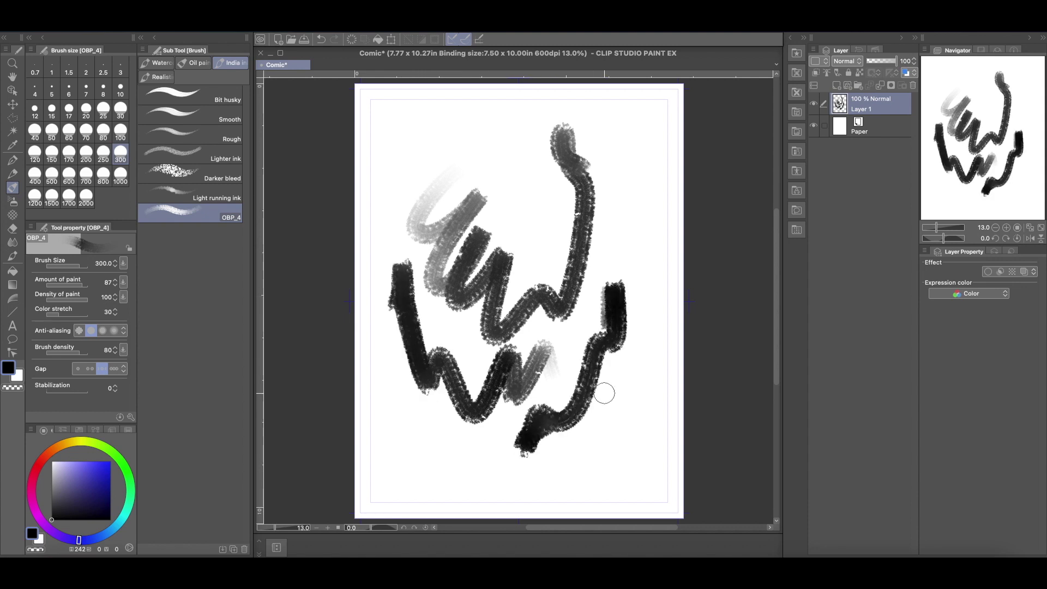
click(124, 30)
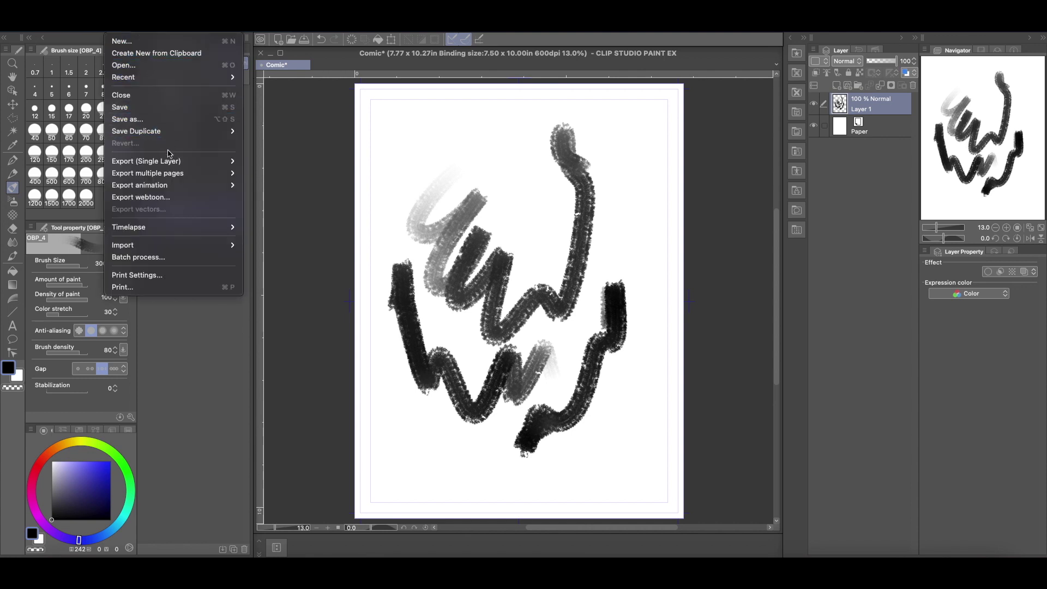
Start a batch PDF export to the Desktop folder with the All page range.
mouse_move(183, 174)
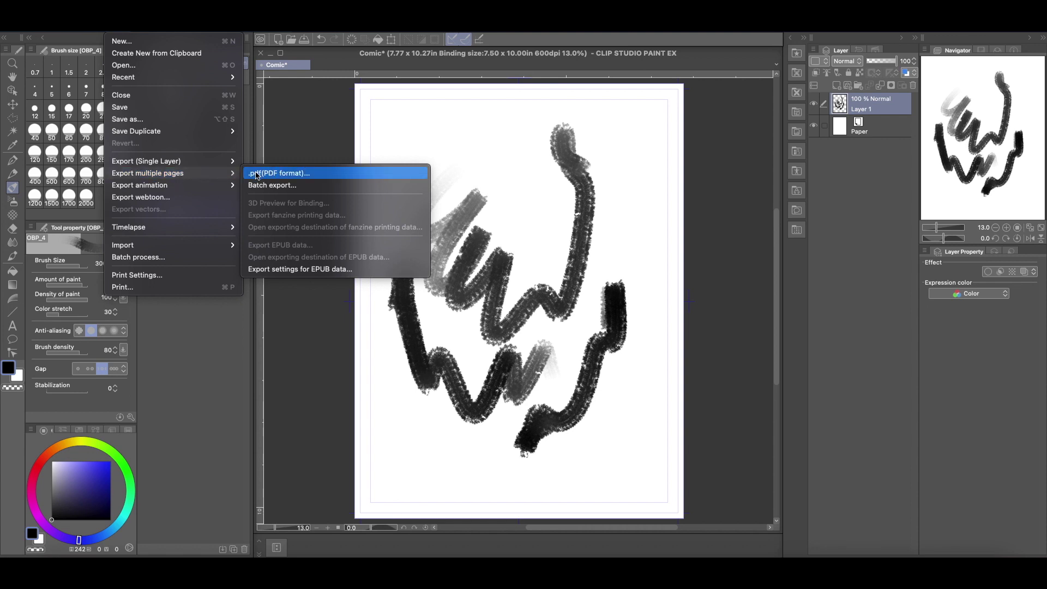
click(302, 175)
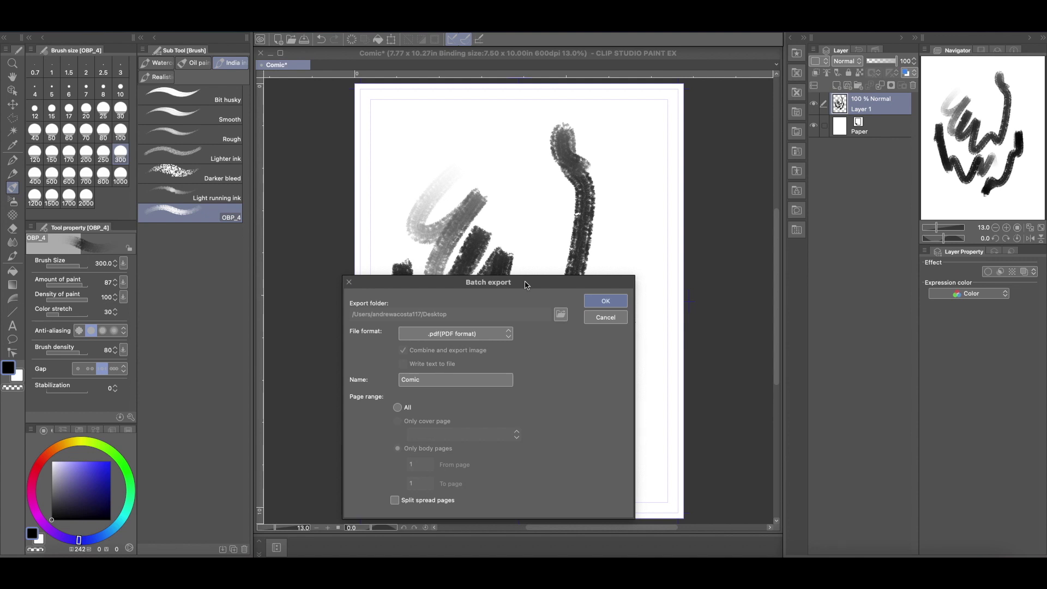
drag(530, 281, 507, 202)
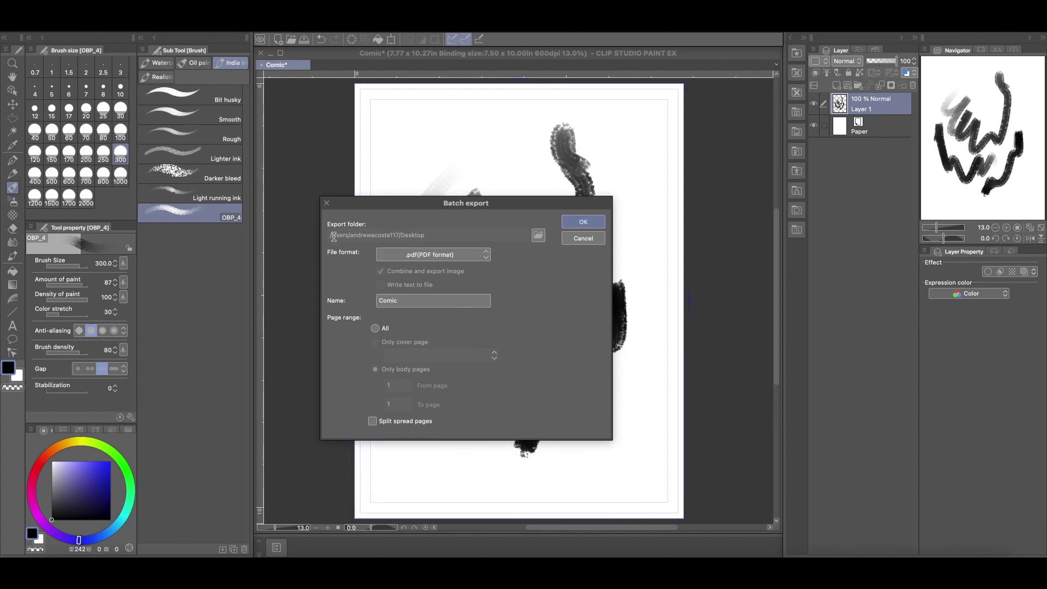
click(537, 239)
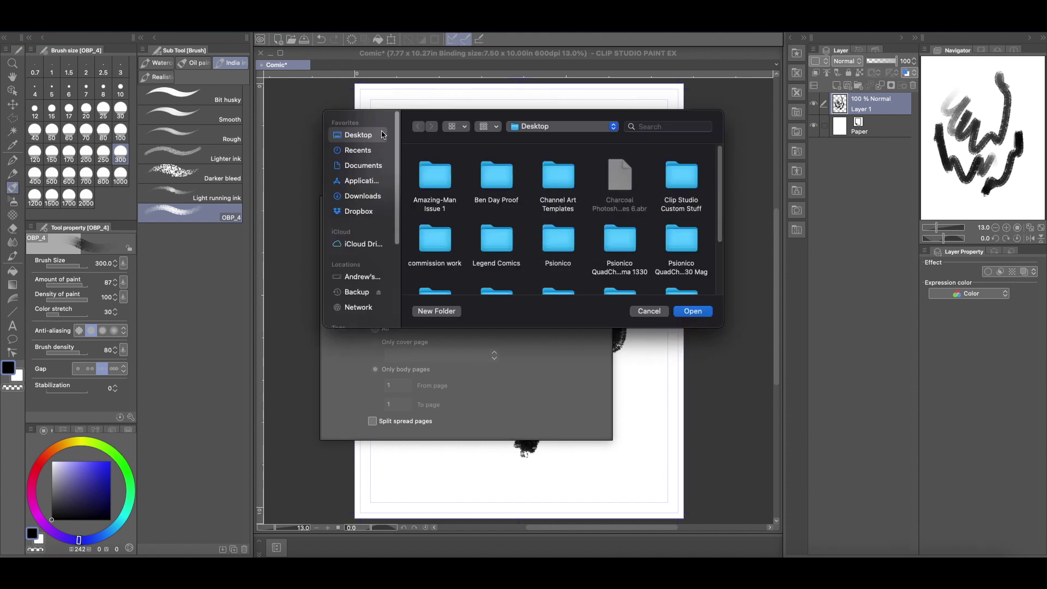
click(692, 311)
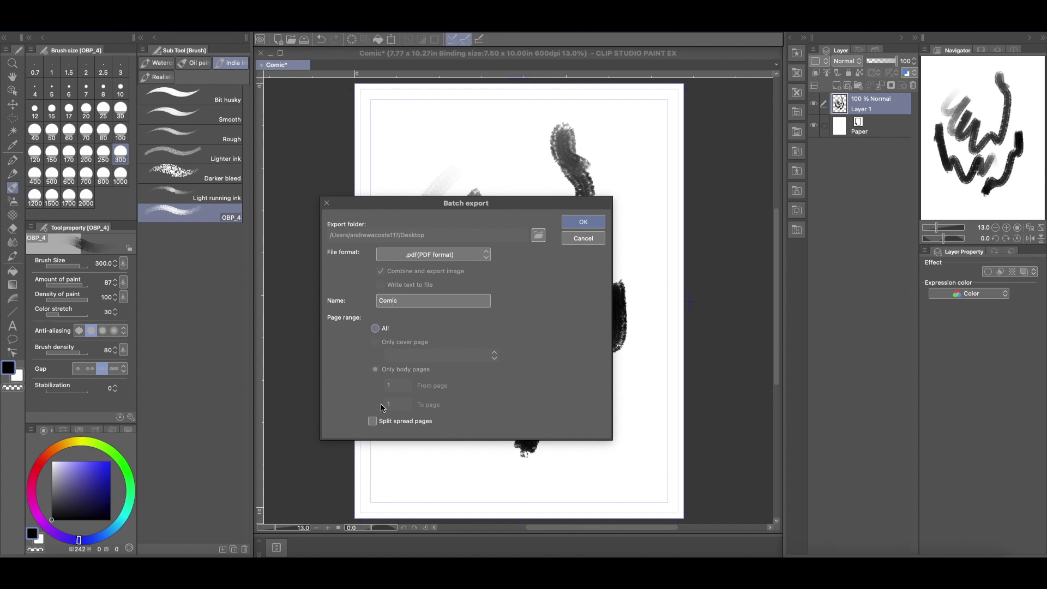
click(375, 328)
Confirm batch export with Split spread pages off, keeping All pages and RGB color.
click(373, 421)
click(372, 421)
click(581, 222)
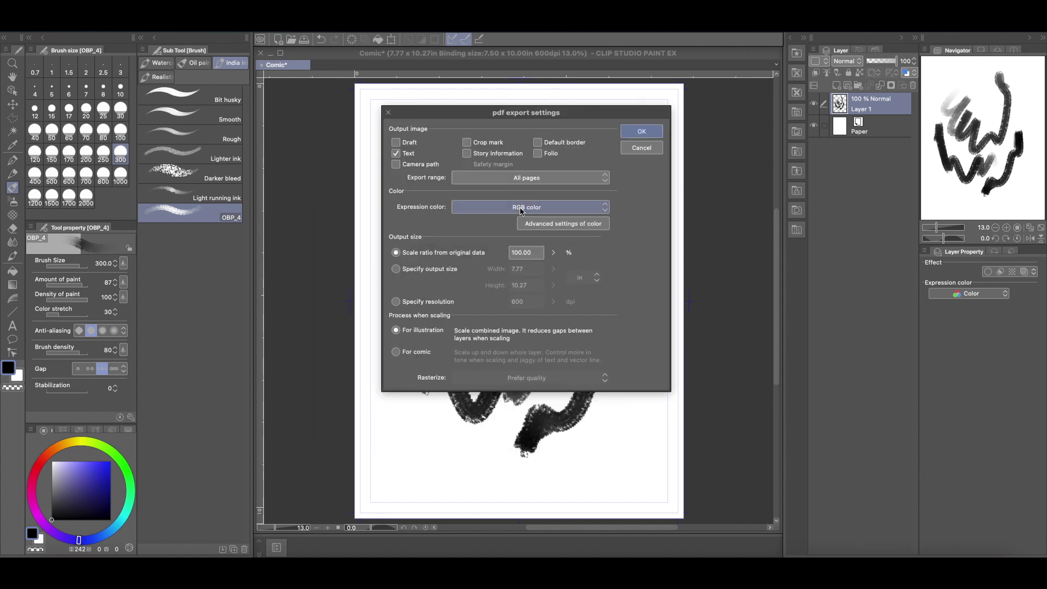
click(522, 180)
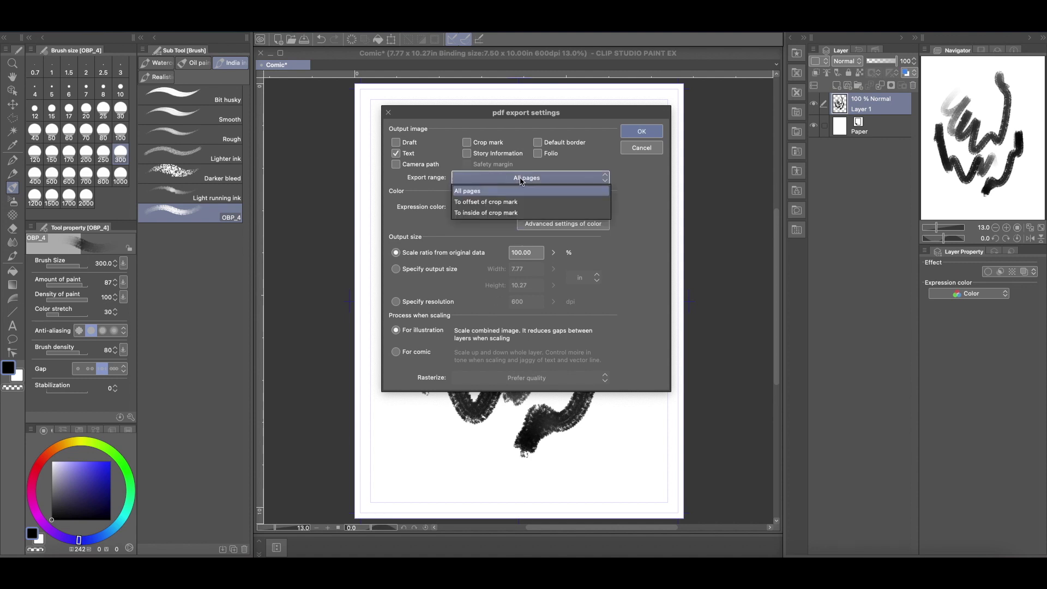
click(507, 192)
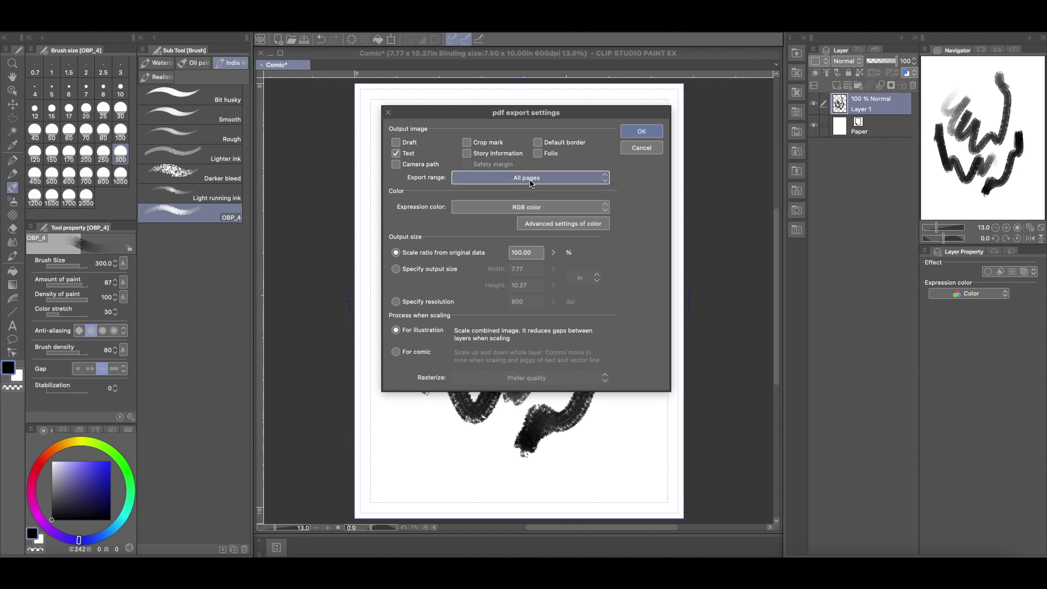
click(528, 209)
click(557, 211)
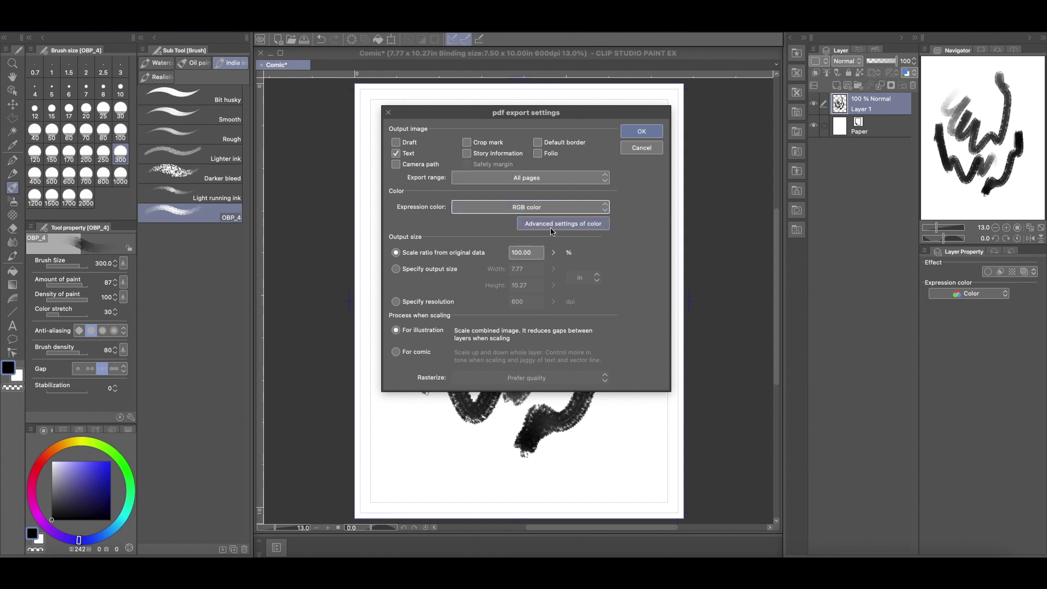
click(647, 128)
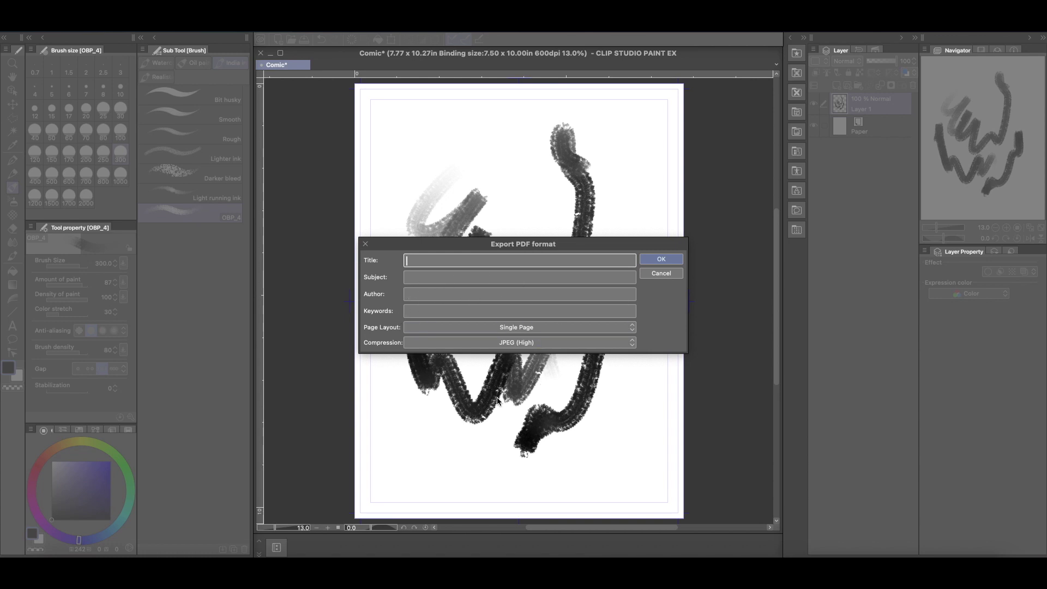
Set PDF compression to JPEG (High) and export Comic.pdf.
click(483, 345)
click(448, 355)
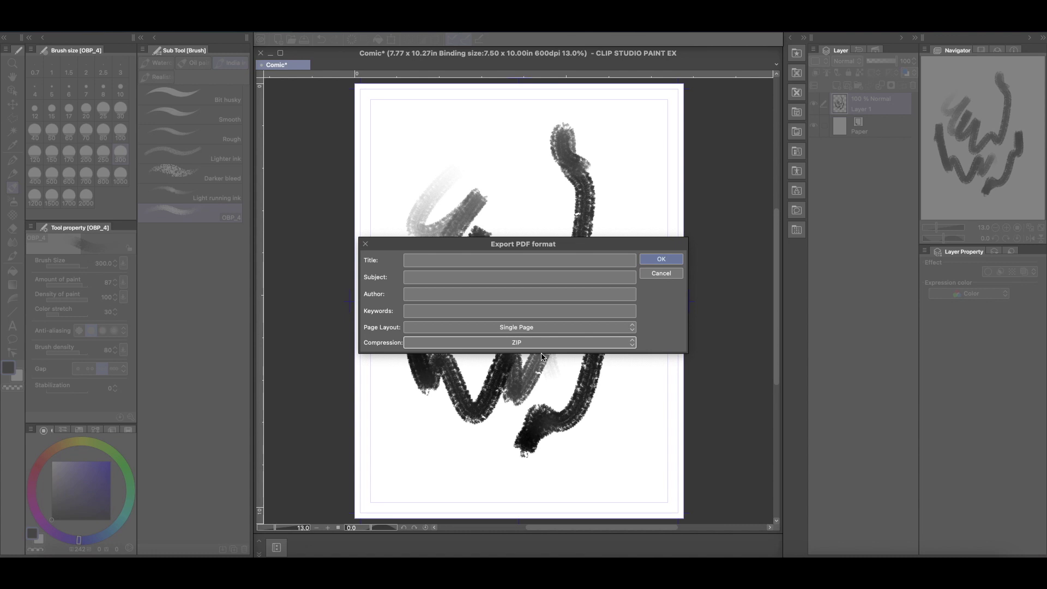
click(505, 344)
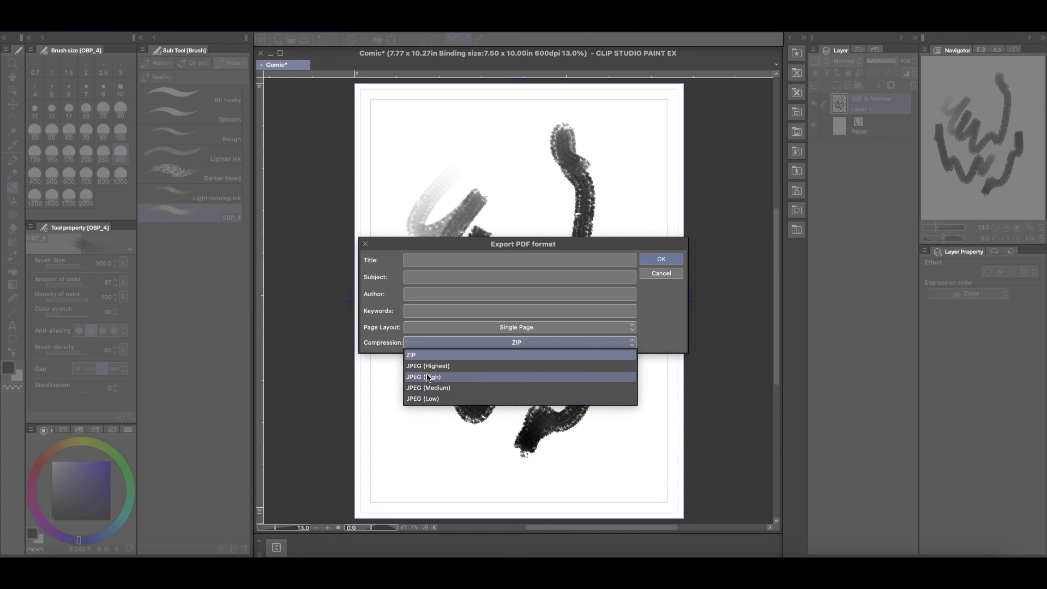
click(421, 408)
click(476, 347)
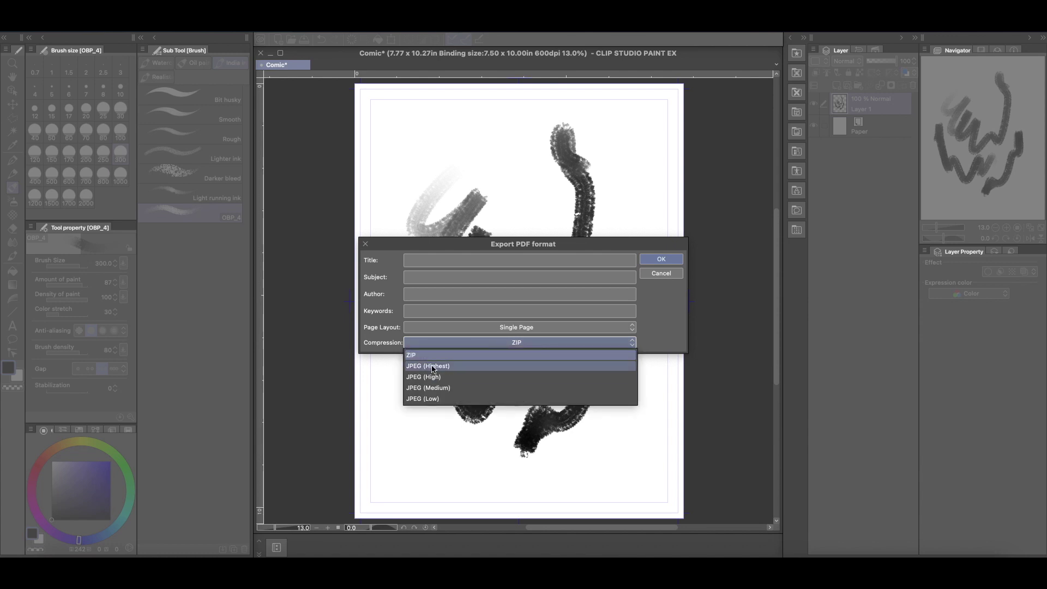
click(433, 380)
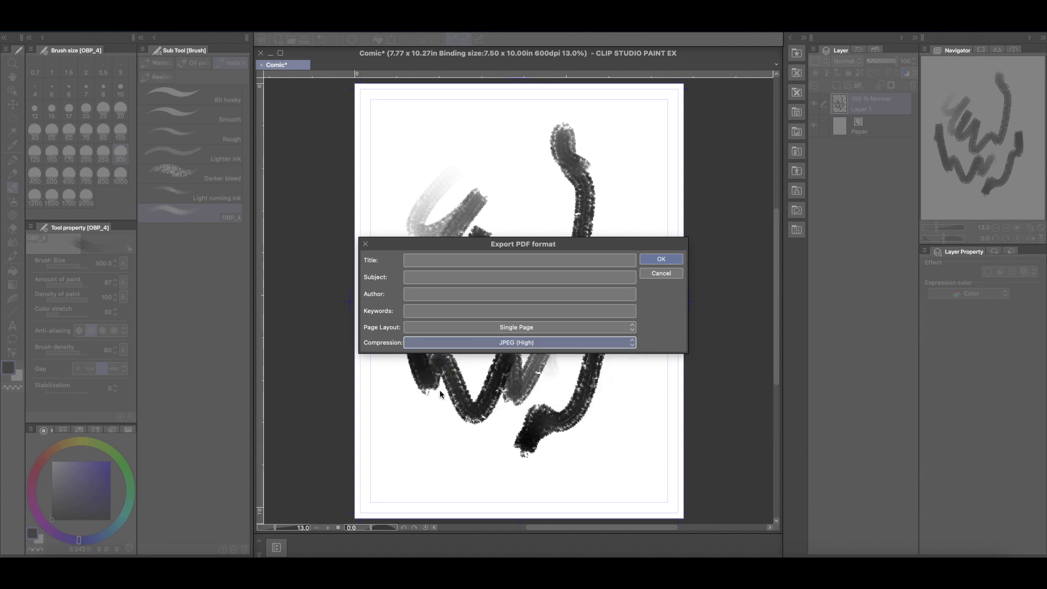
click(671, 260)
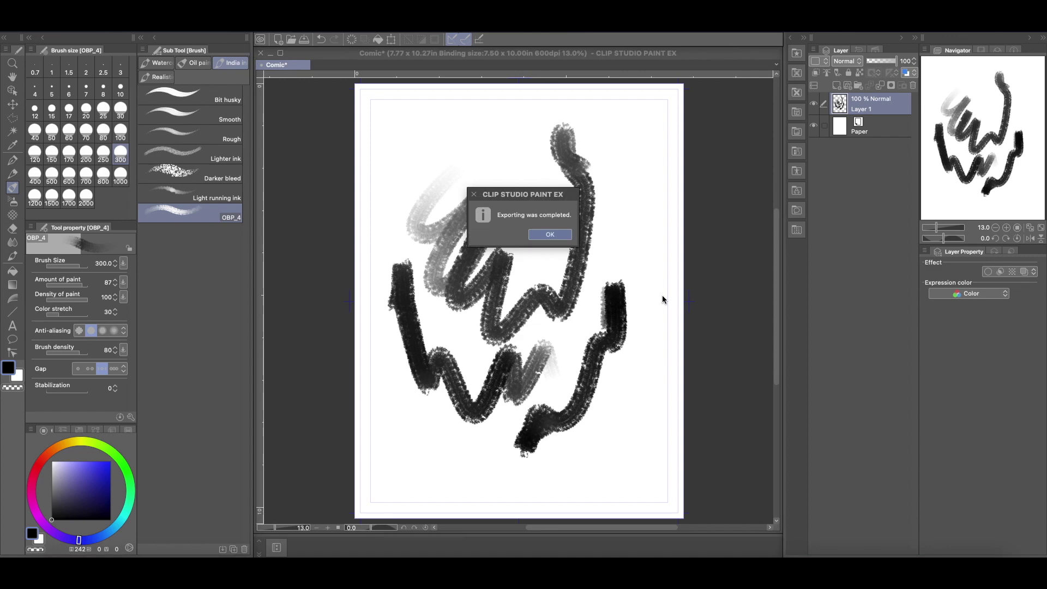
Dismiss the export message, then open Comic.pdf from the desktop in Preview to check the strokes.
click(554, 236)
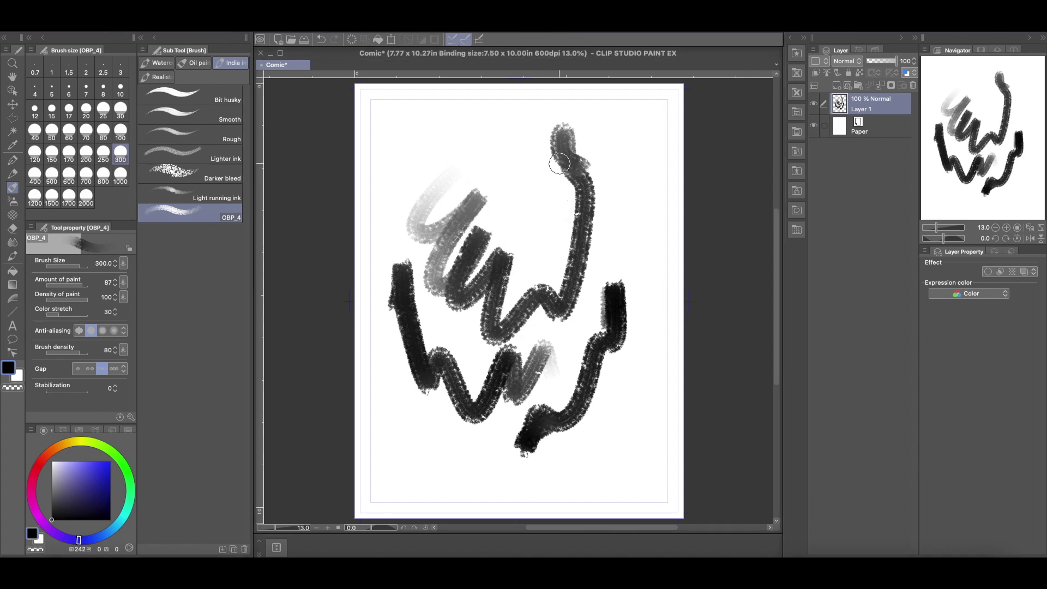
click(271, 53)
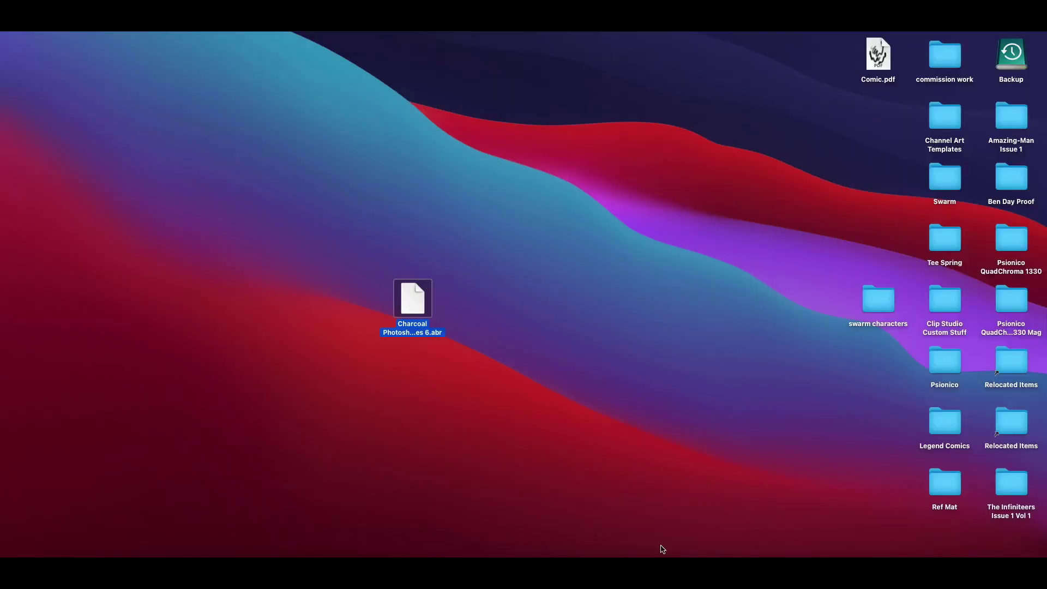
click(881, 81)
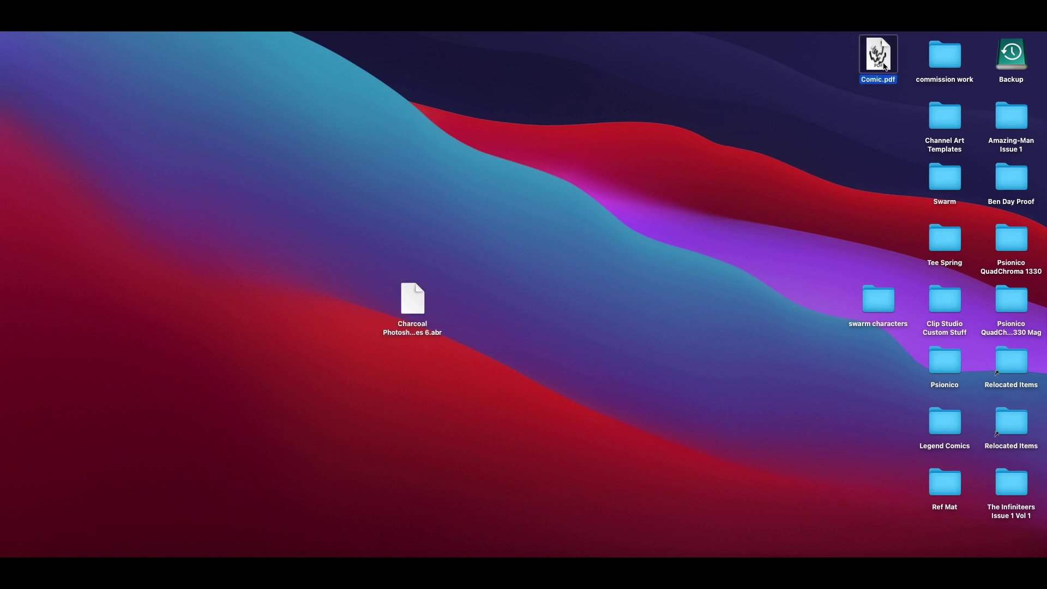
double_click(884, 66)
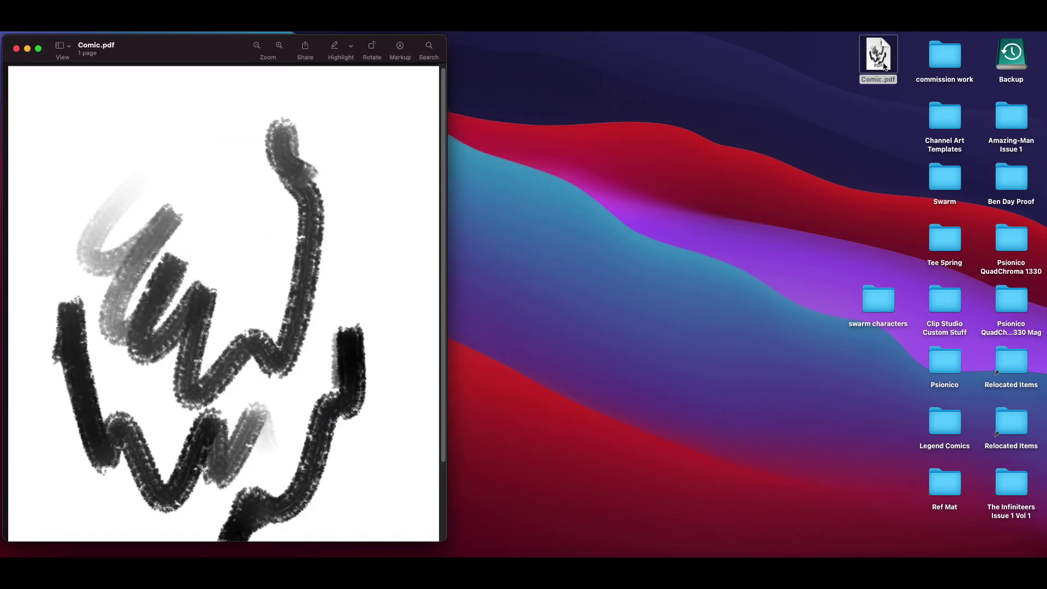
drag(440, 380, 441, 303)
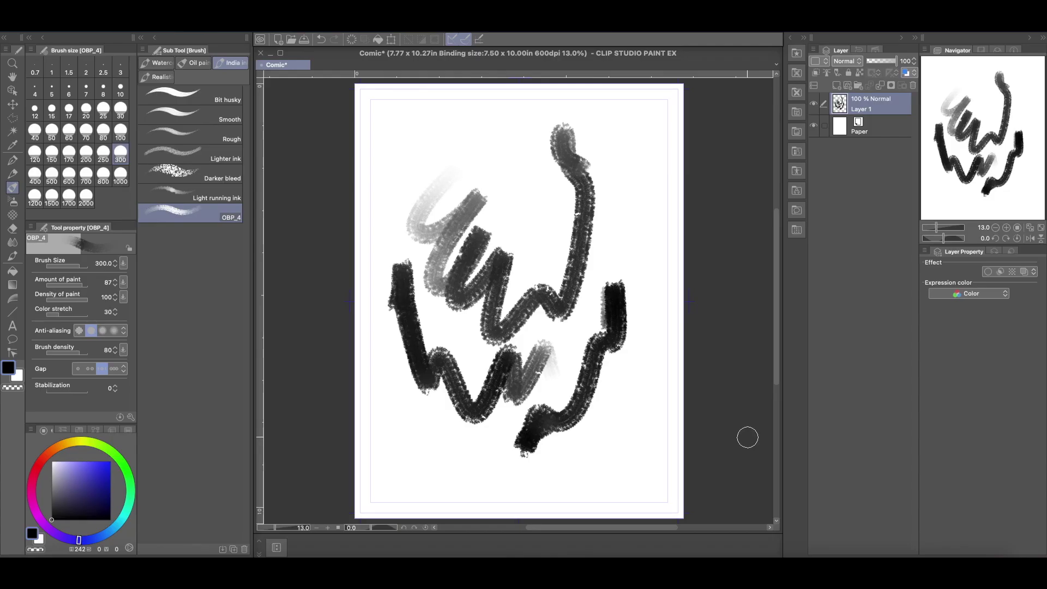
Show the About CLIP STUDIO PAINT screen with version EX Ver.1.10.6.
click(46, 25)
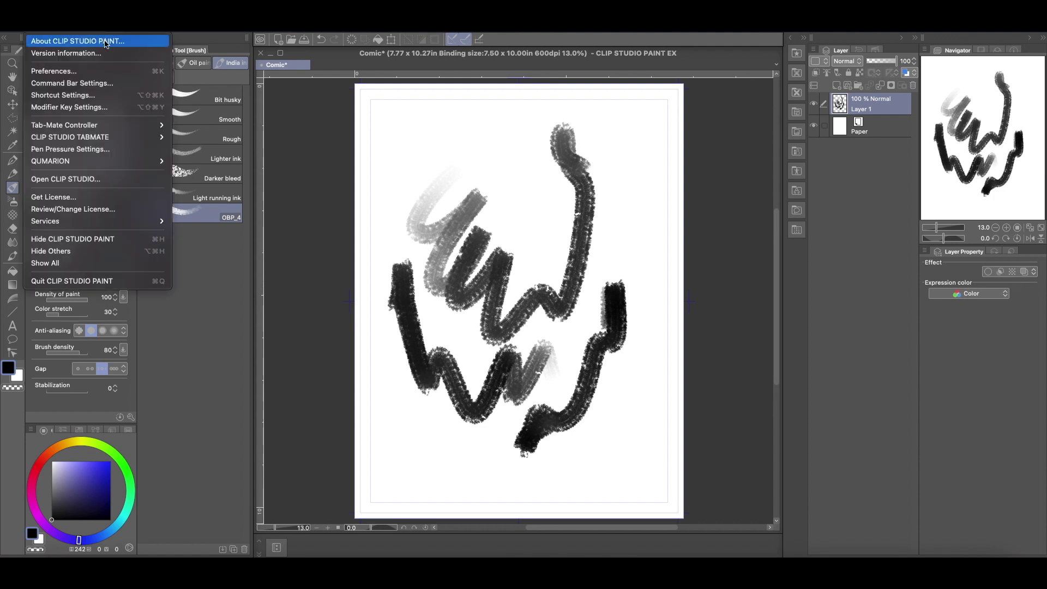
click(199, 77)
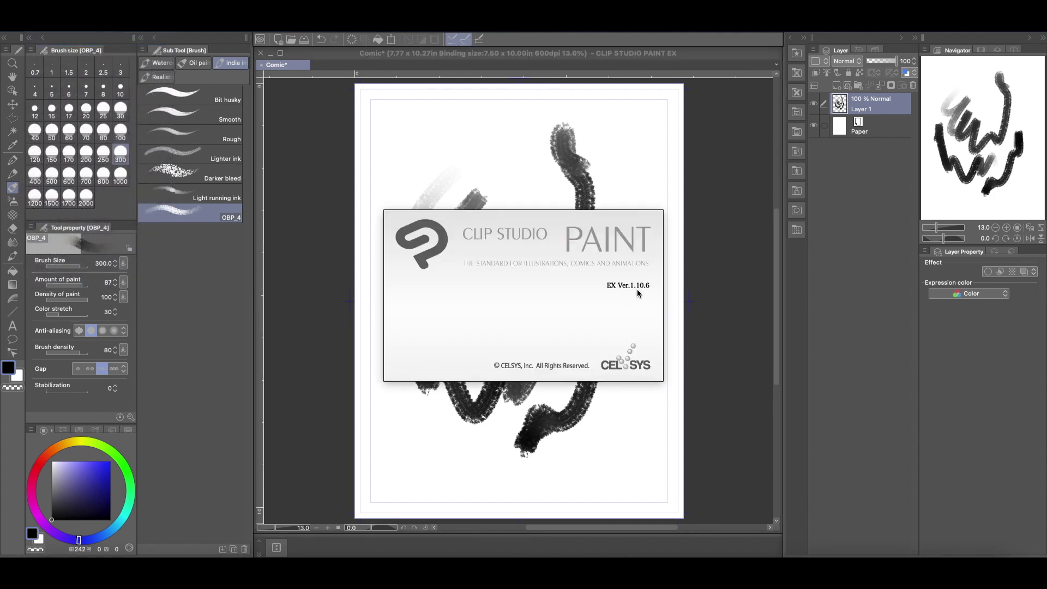